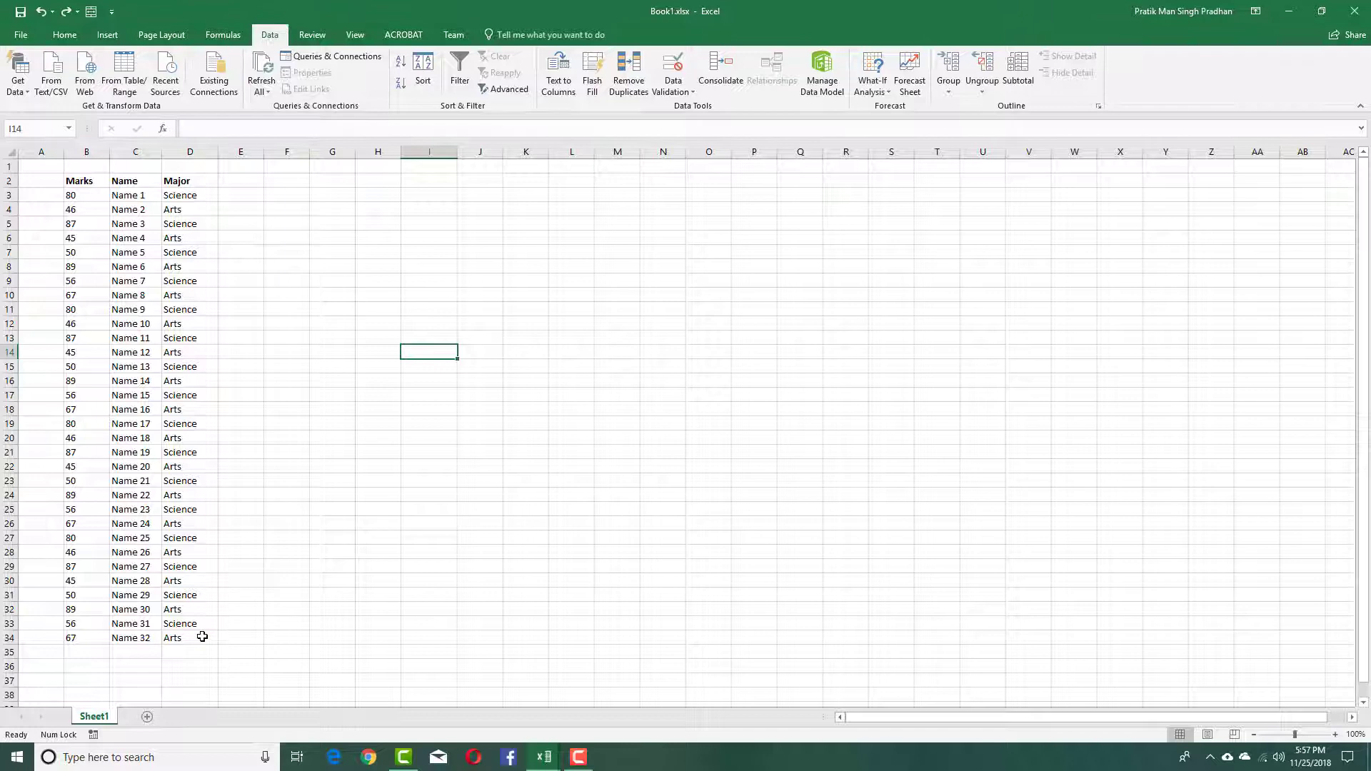
# Select the Marks, Name and Major table B2:D34, headers included
pyautogui.moveTo(202, 636); pyautogui.dragTo(87, 181)
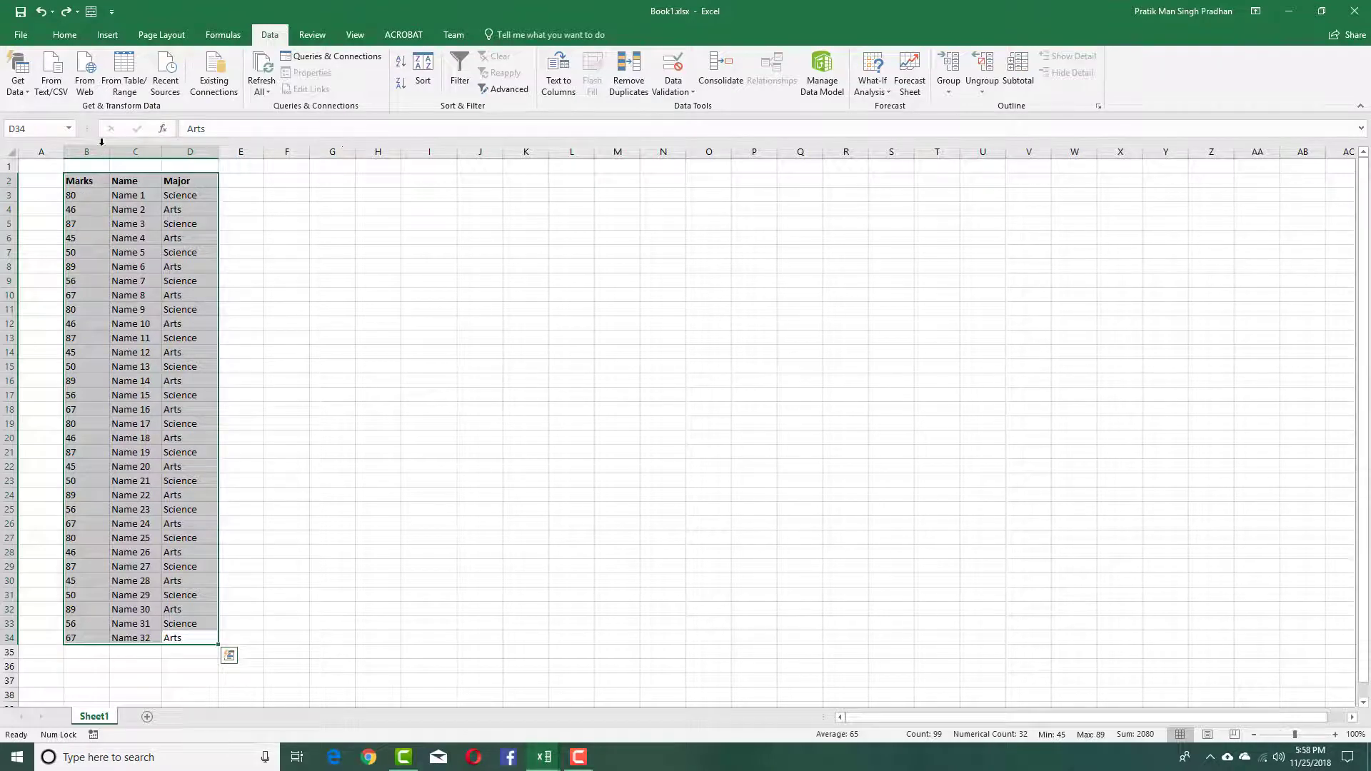
# In the Sort dialog, set the first level to Marks, smallest to largest
pyautogui.click(424, 64)
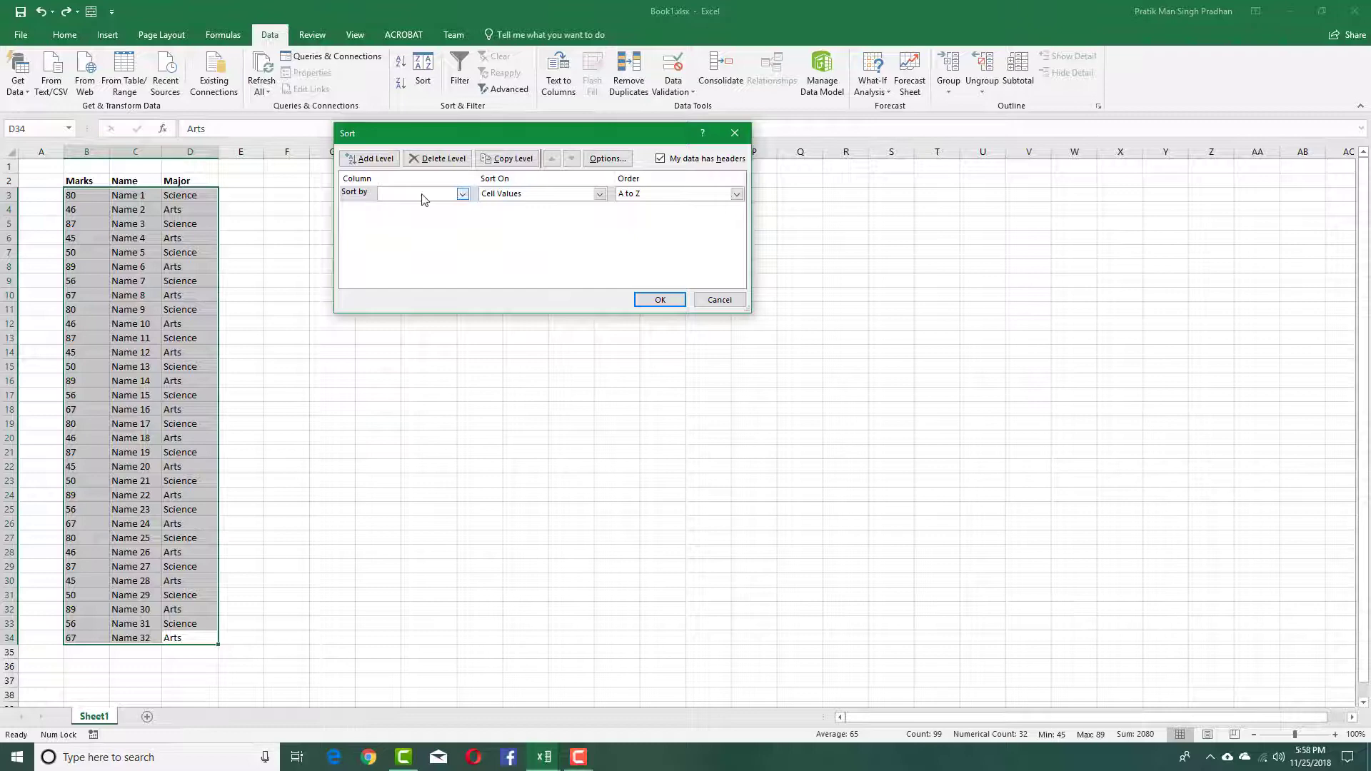
pyautogui.click(463, 194)
pyautogui.click(436, 205)
pyautogui.click(735, 195)
pyautogui.click(701, 208)
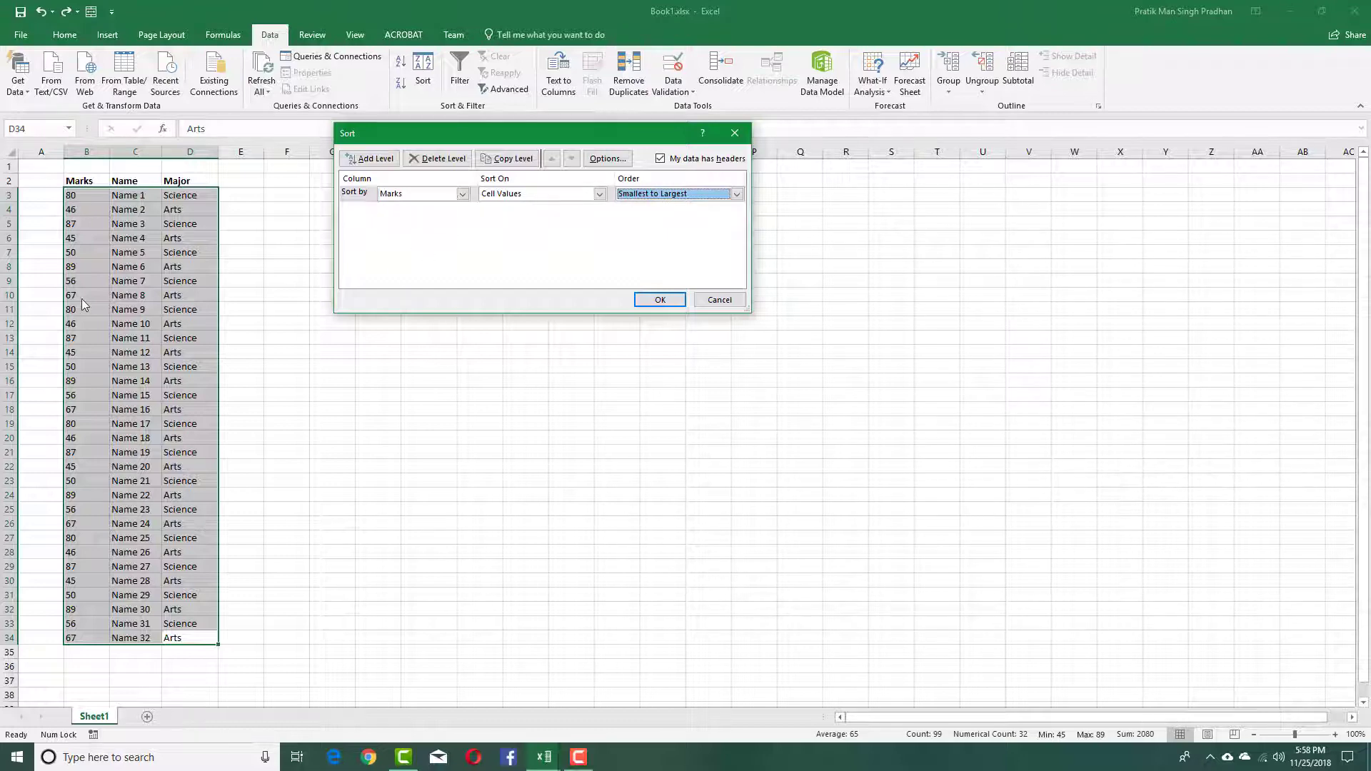
# Add a second sort level by Major and bring up Custom Lists for its order
pyautogui.click(371, 169)
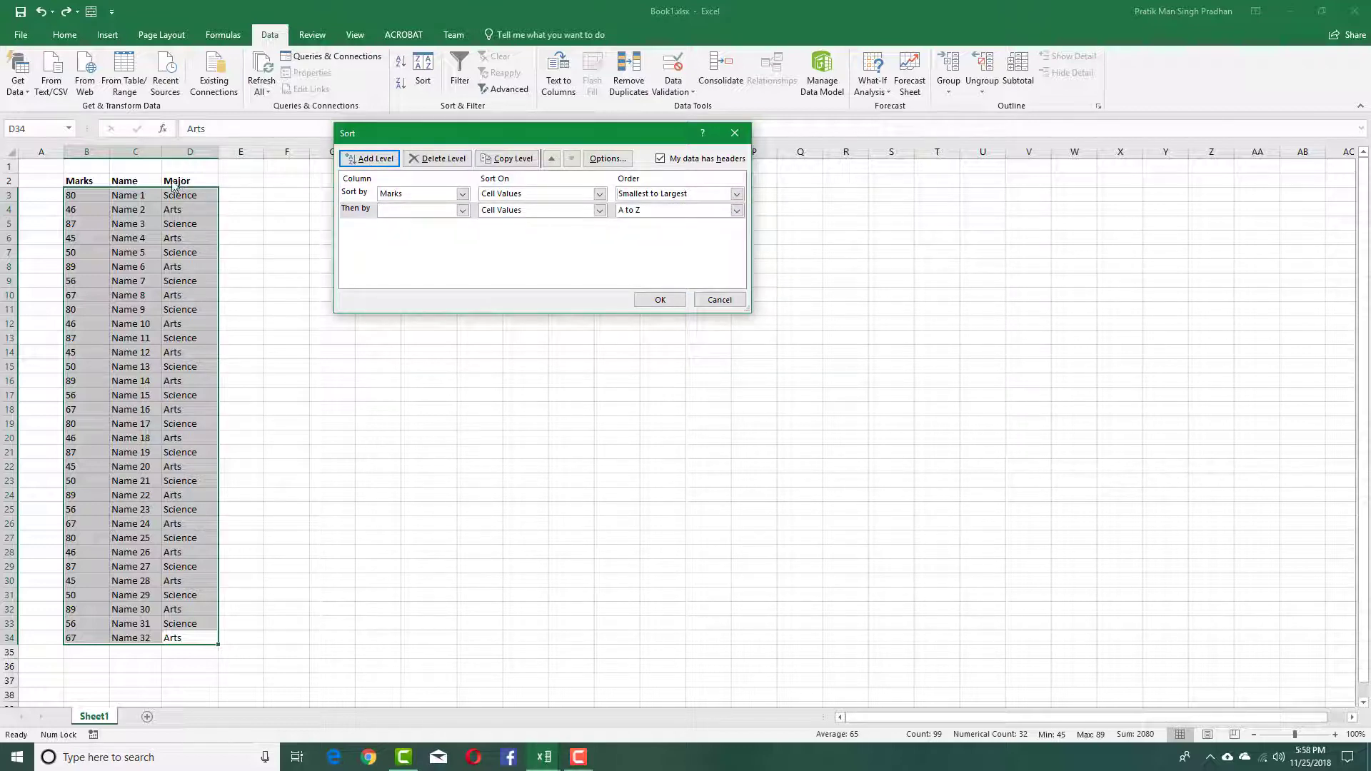
pyautogui.click(462, 210)
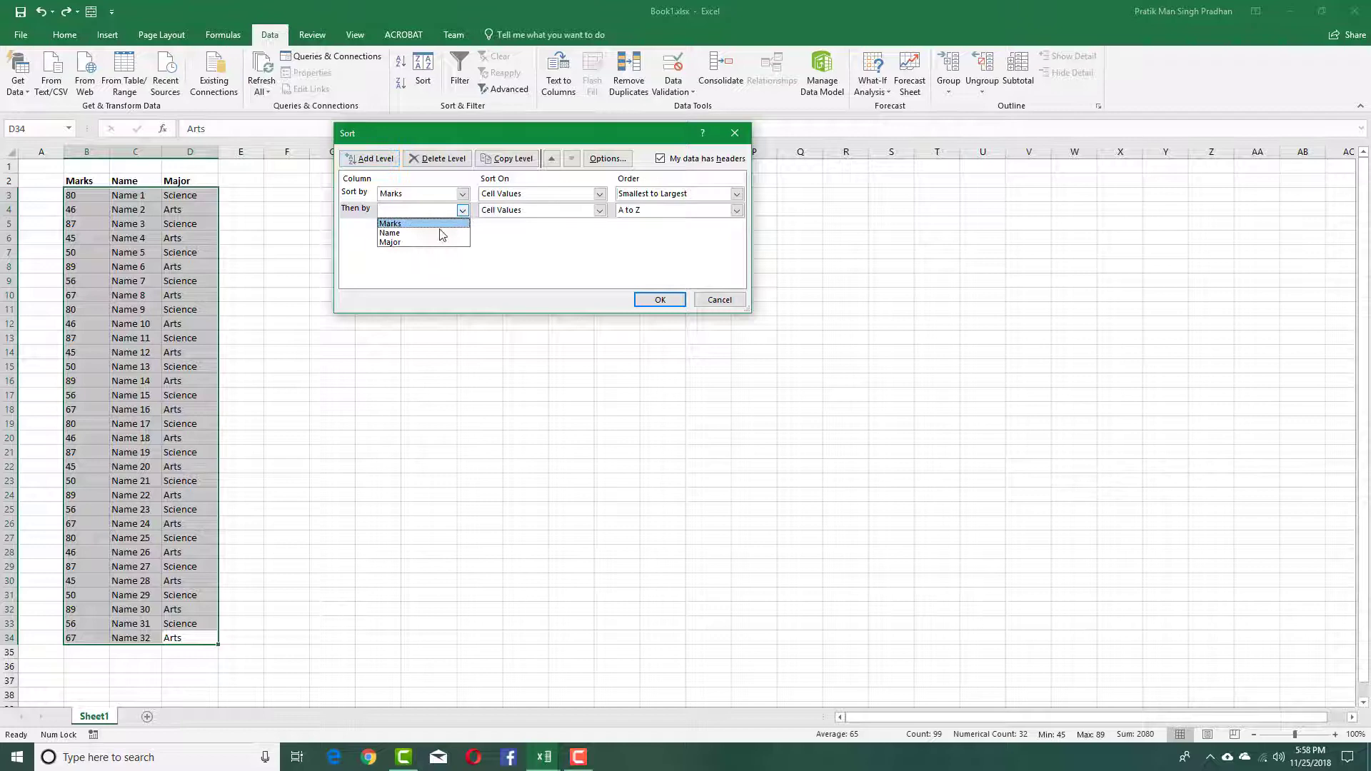
pyautogui.click(427, 242)
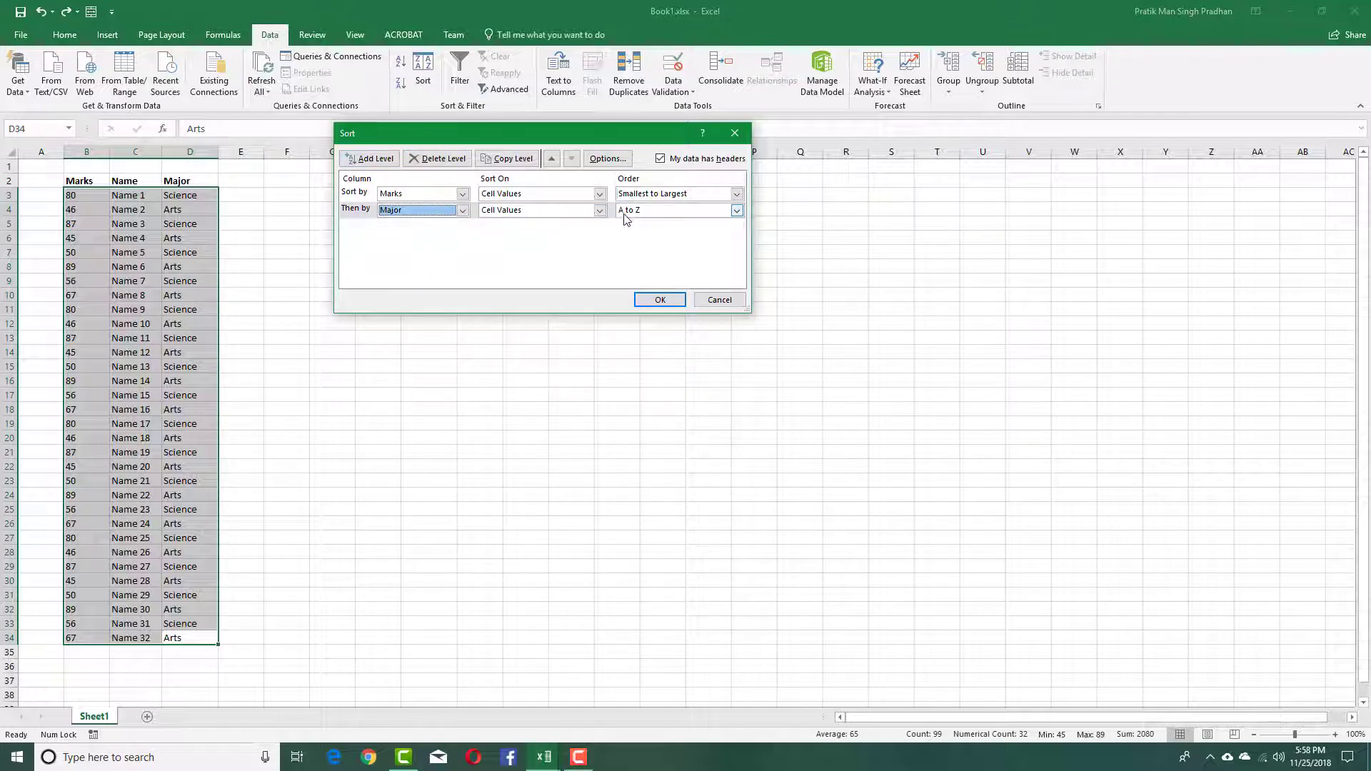
pyautogui.click(736, 211)
pyautogui.click(668, 243)
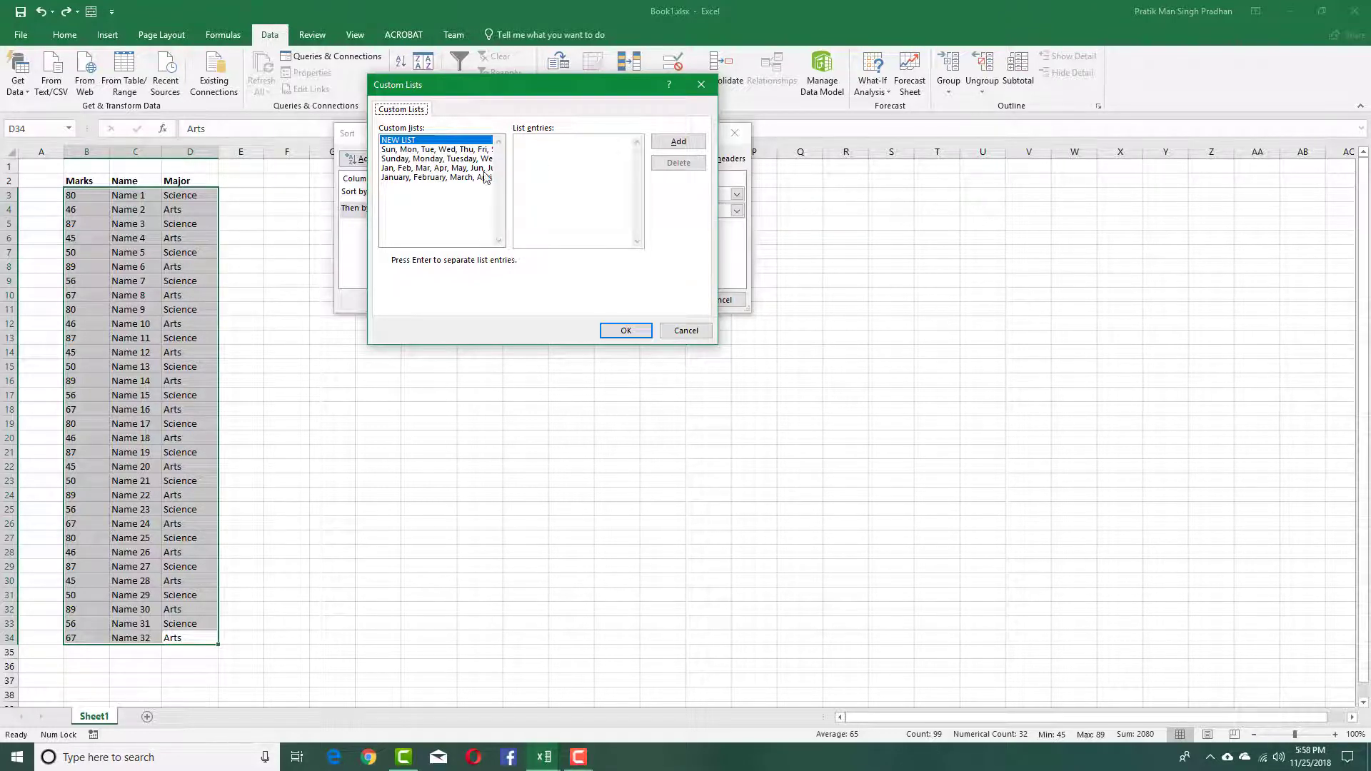
# Cancel the Custom Lists dialog so Major stays ordered A to Z
pyautogui.click(686, 330)
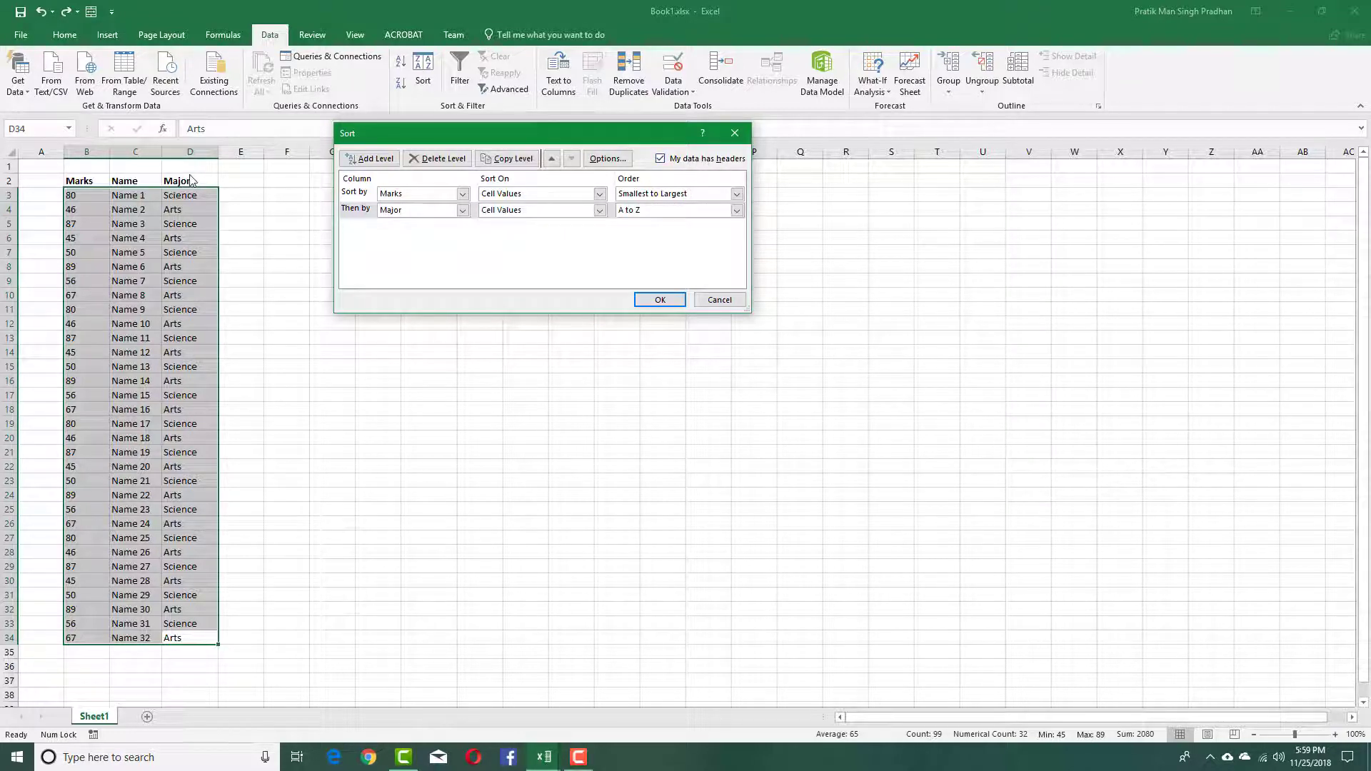
# Apply the Marks-then-Major sort and check Arts and Science entries for marks 45–56
pyautogui.click(653, 300)
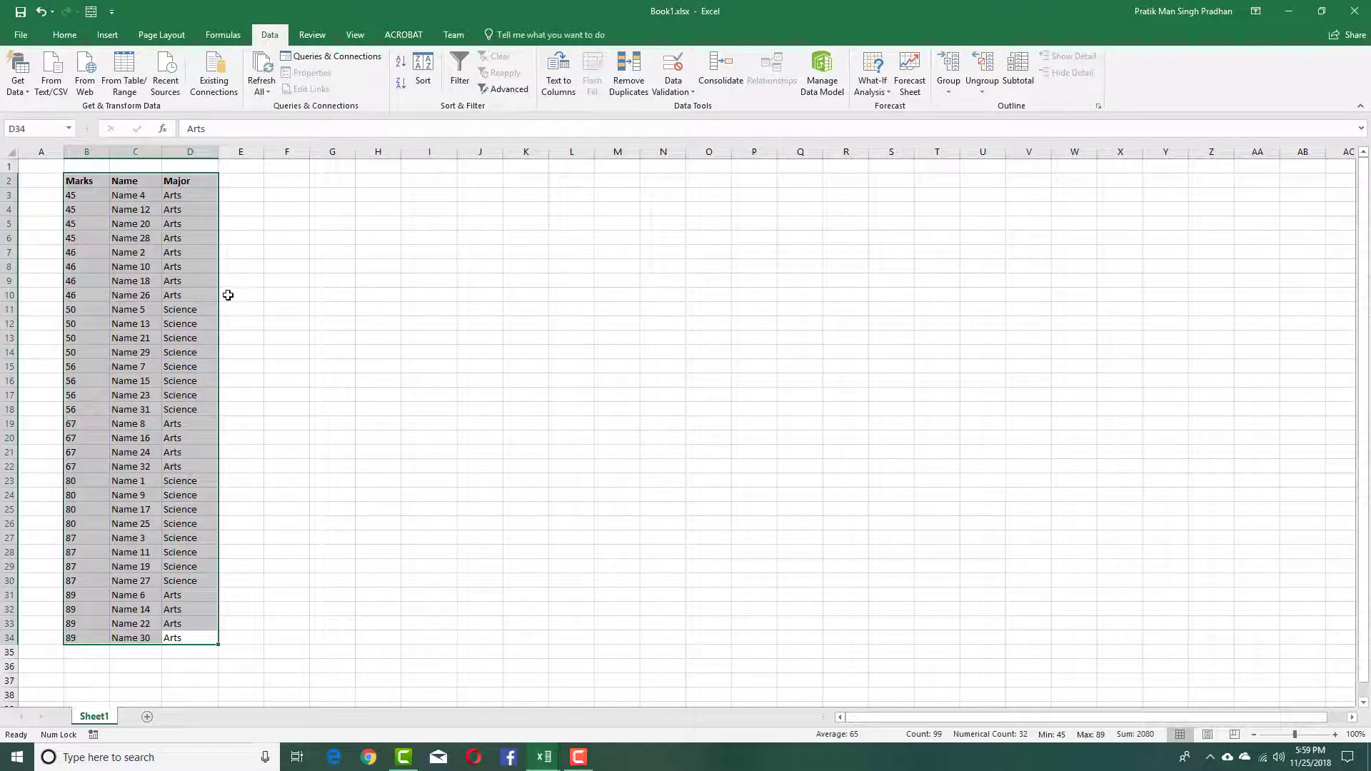
pyautogui.click(270, 296)
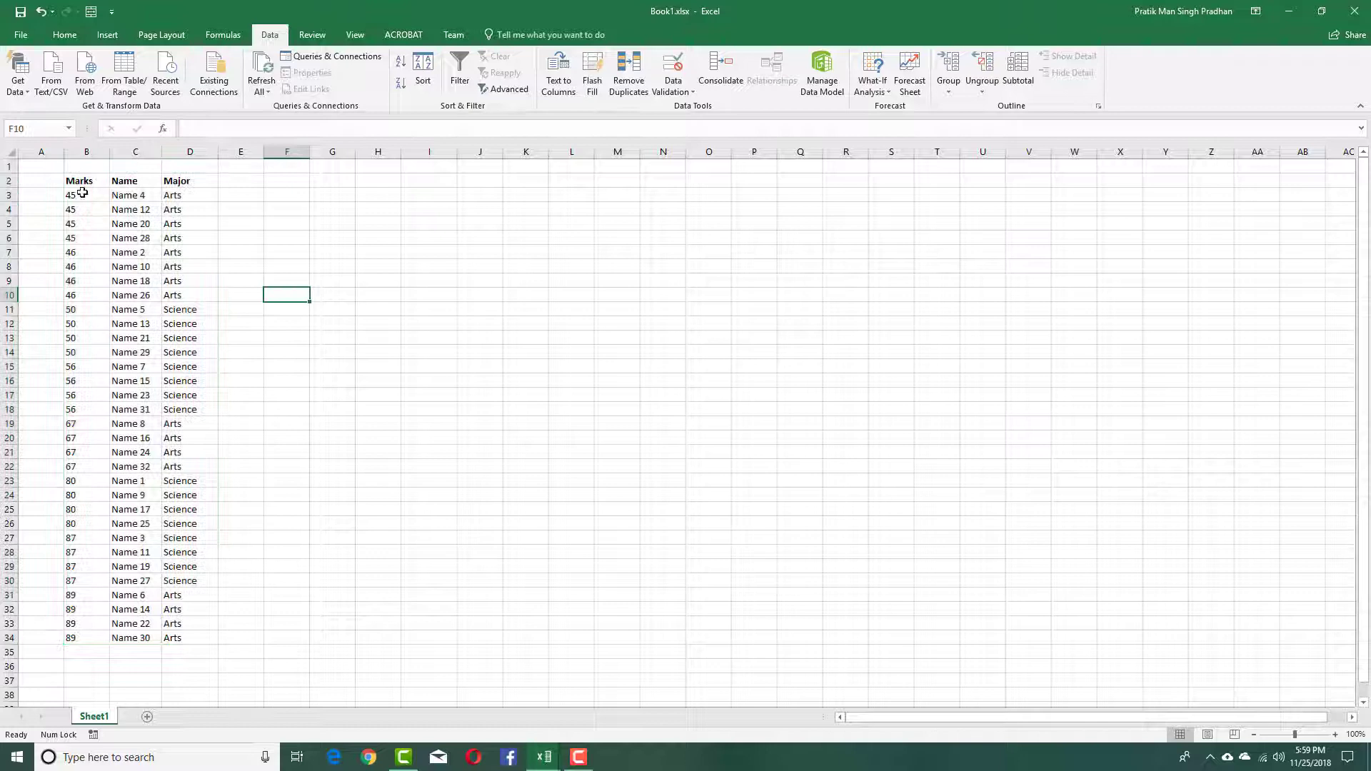
pyautogui.moveTo(88, 181); pyautogui.dragTo(89, 632)
pyautogui.click(200, 426)
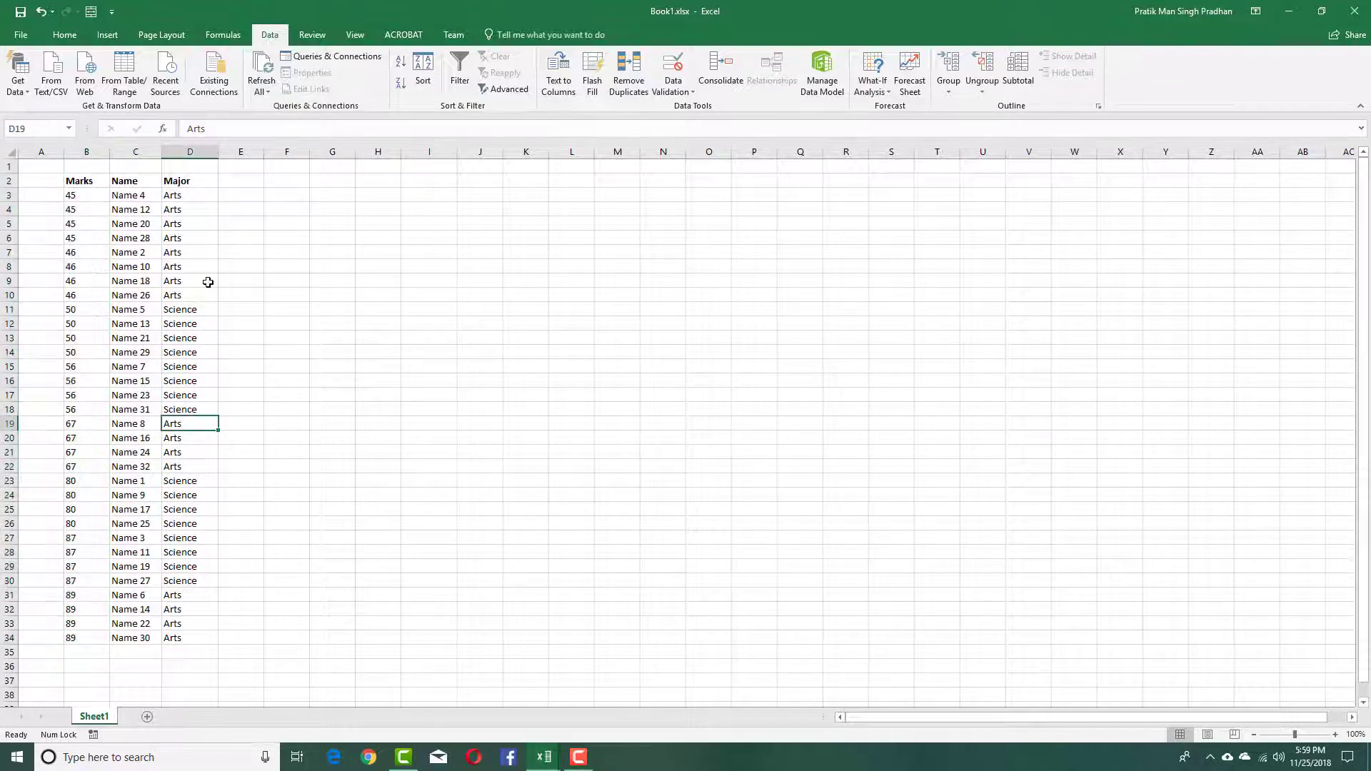
pyautogui.moveTo(199, 199); pyautogui.dragTo(197, 296)
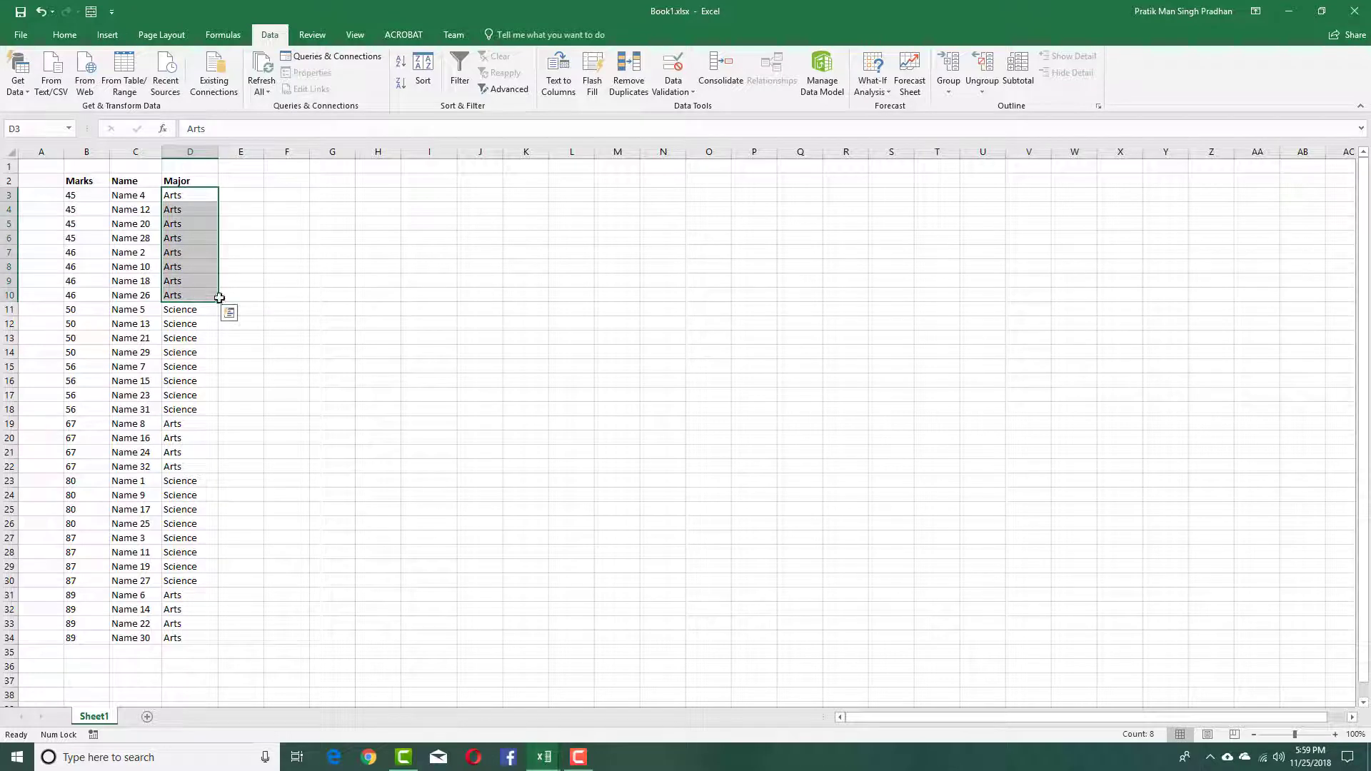
pyautogui.click(257, 296)
pyautogui.moveTo(181, 196); pyautogui.dragTo(183, 252)
pyautogui.click(129, 289)
# Review the sorted Marks, Major and Name columns, then reselect the whole table from D34
pyautogui.moveTo(83, 196); pyautogui.dragTo(88, 295)
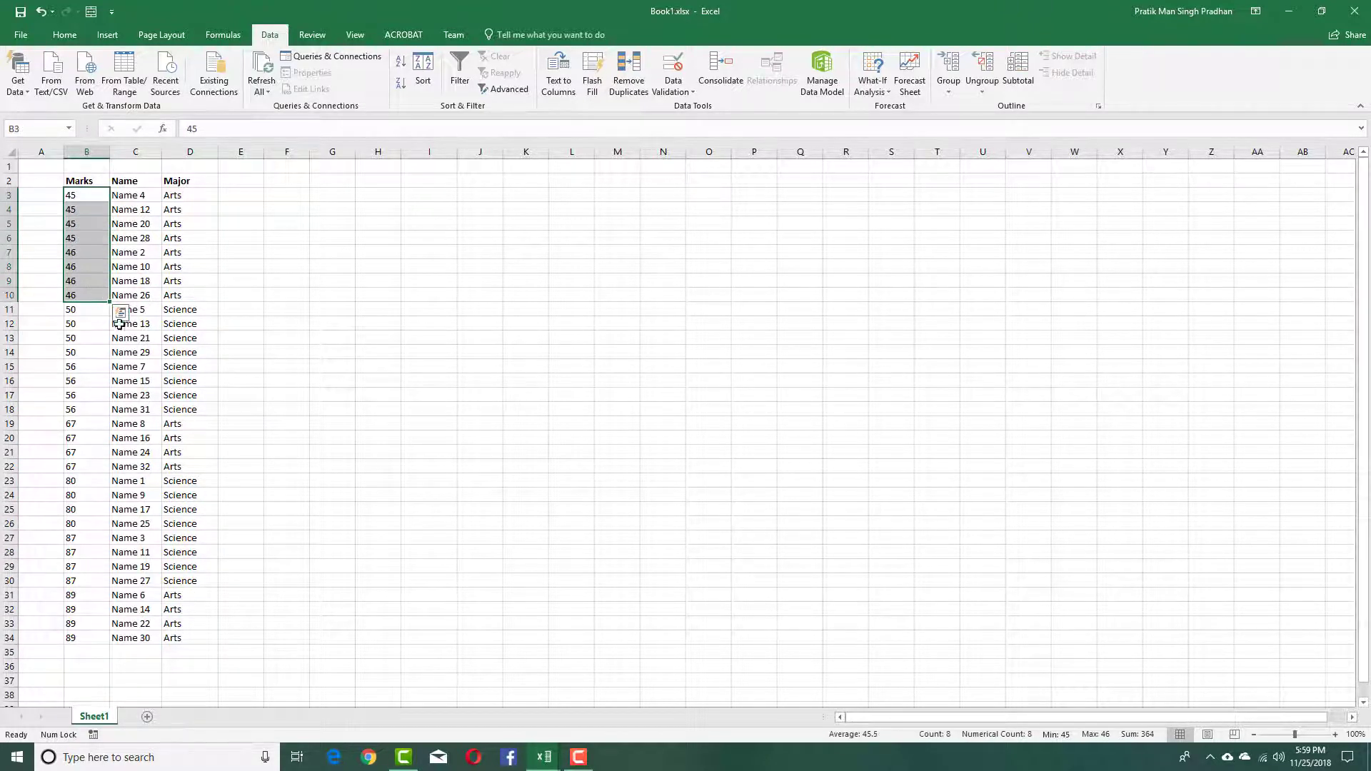
pyautogui.click(75, 323)
pyautogui.moveTo(79, 194); pyautogui.dragTo(89, 634)
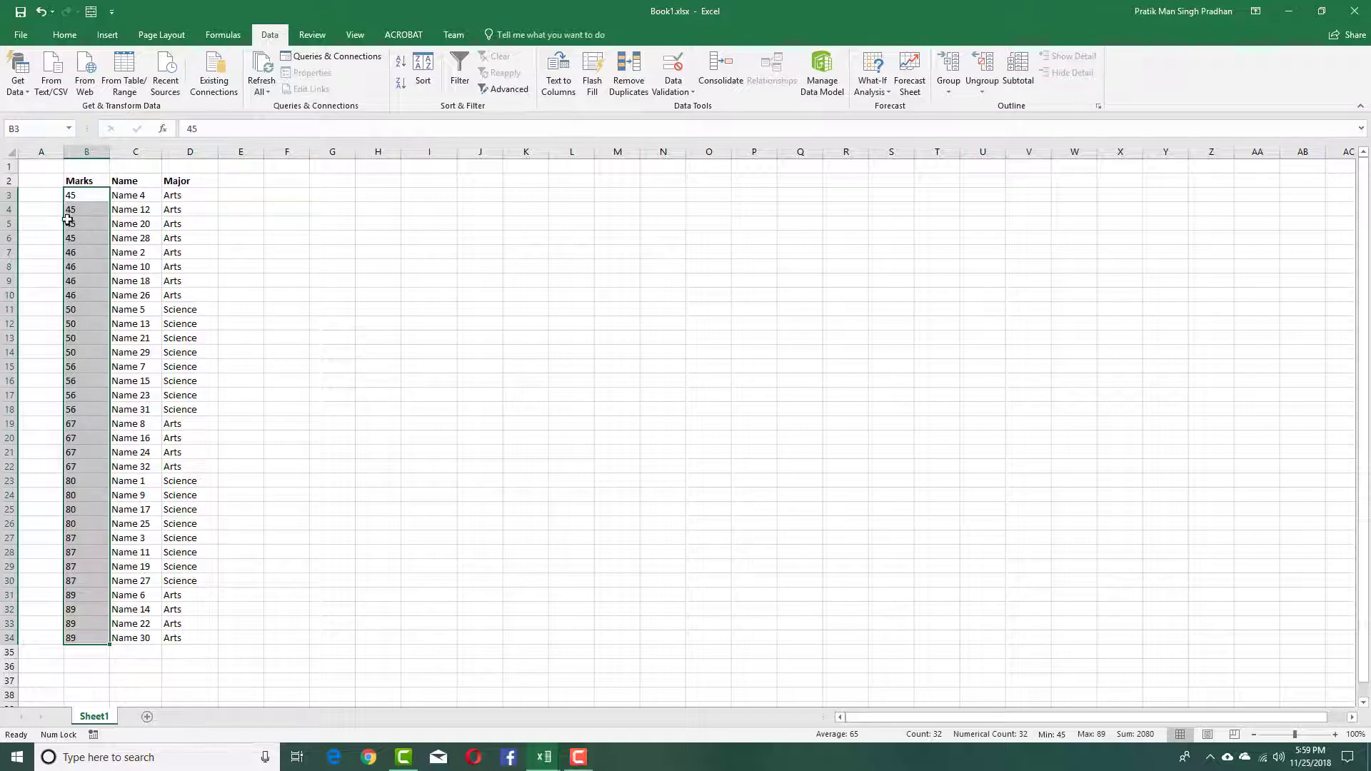
pyautogui.click(243, 222)
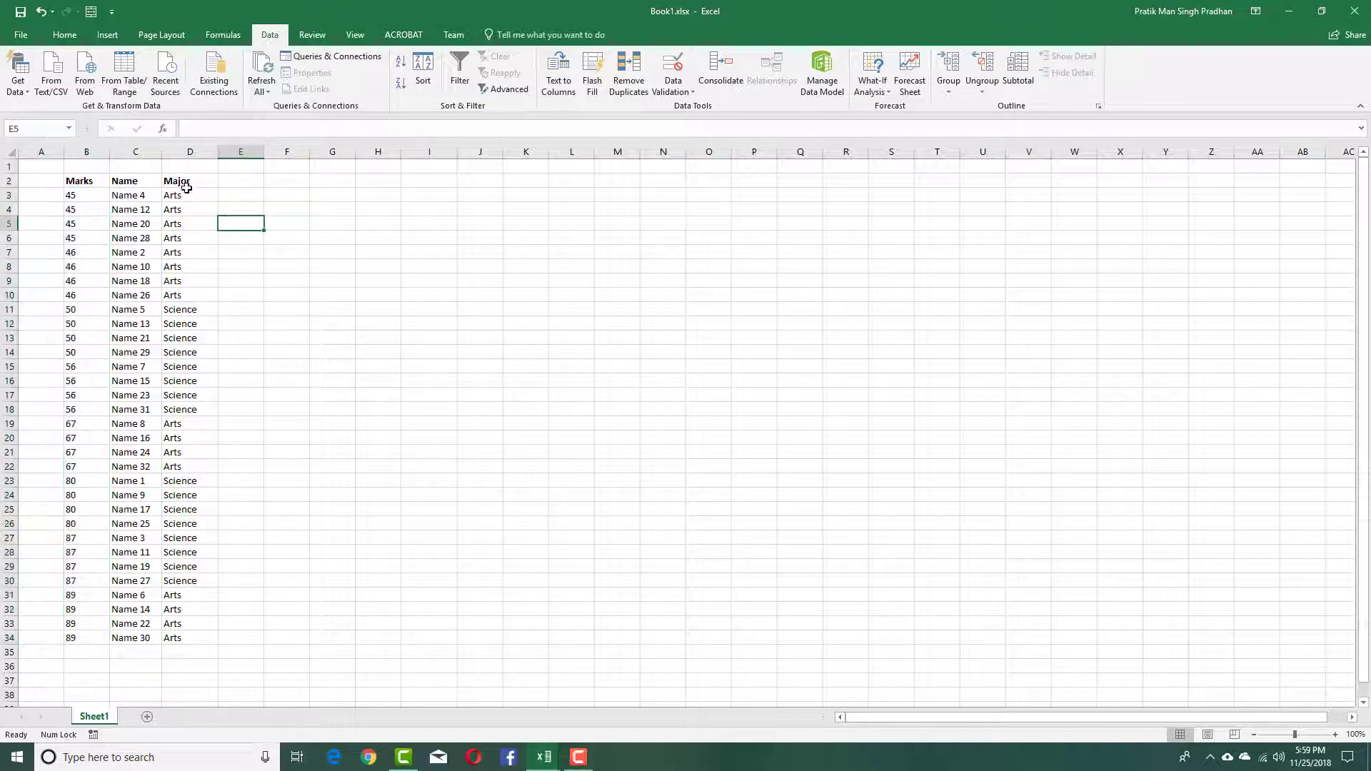
pyautogui.moveTo(186, 191); pyautogui.dragTo(179, 311)
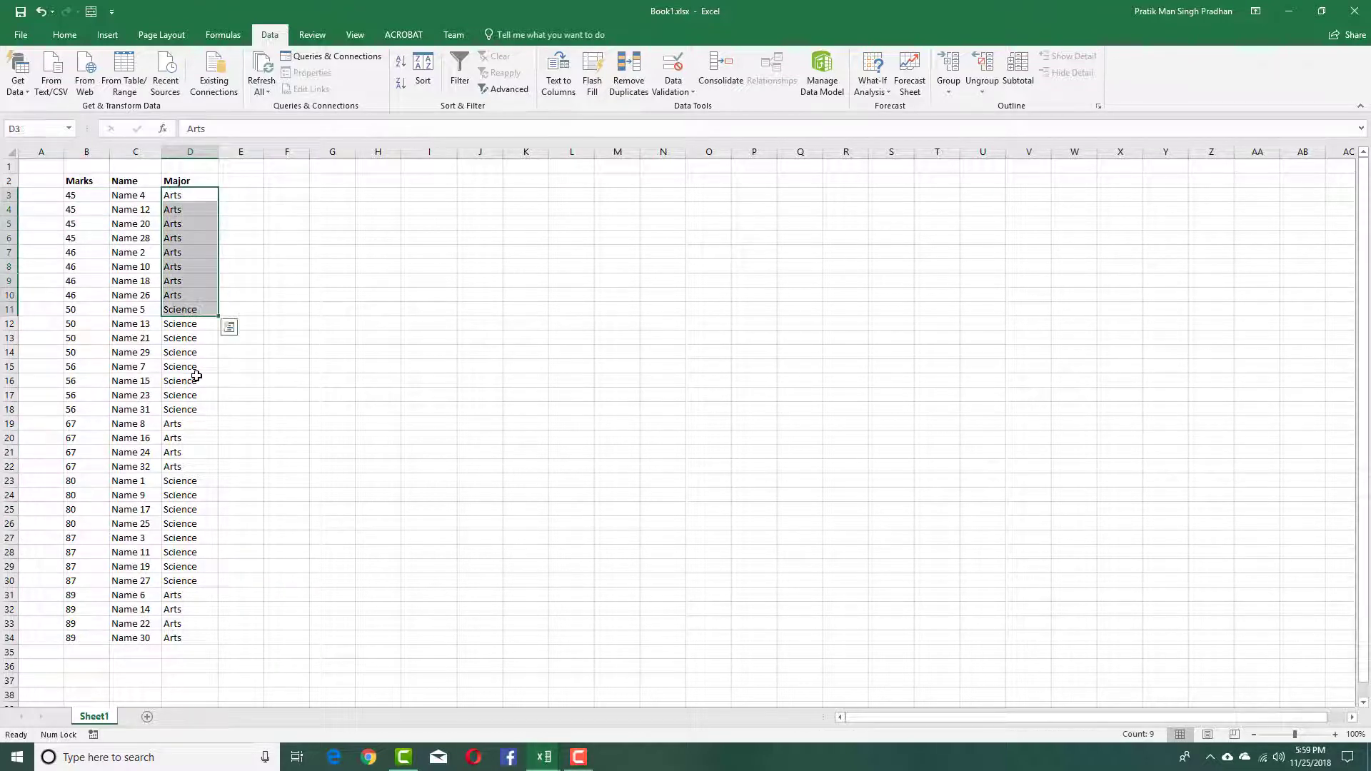
pyautogui.click(196, 377)
pyautogui.moveTo(143, 223); pyautogui.dragTo(147, 581)
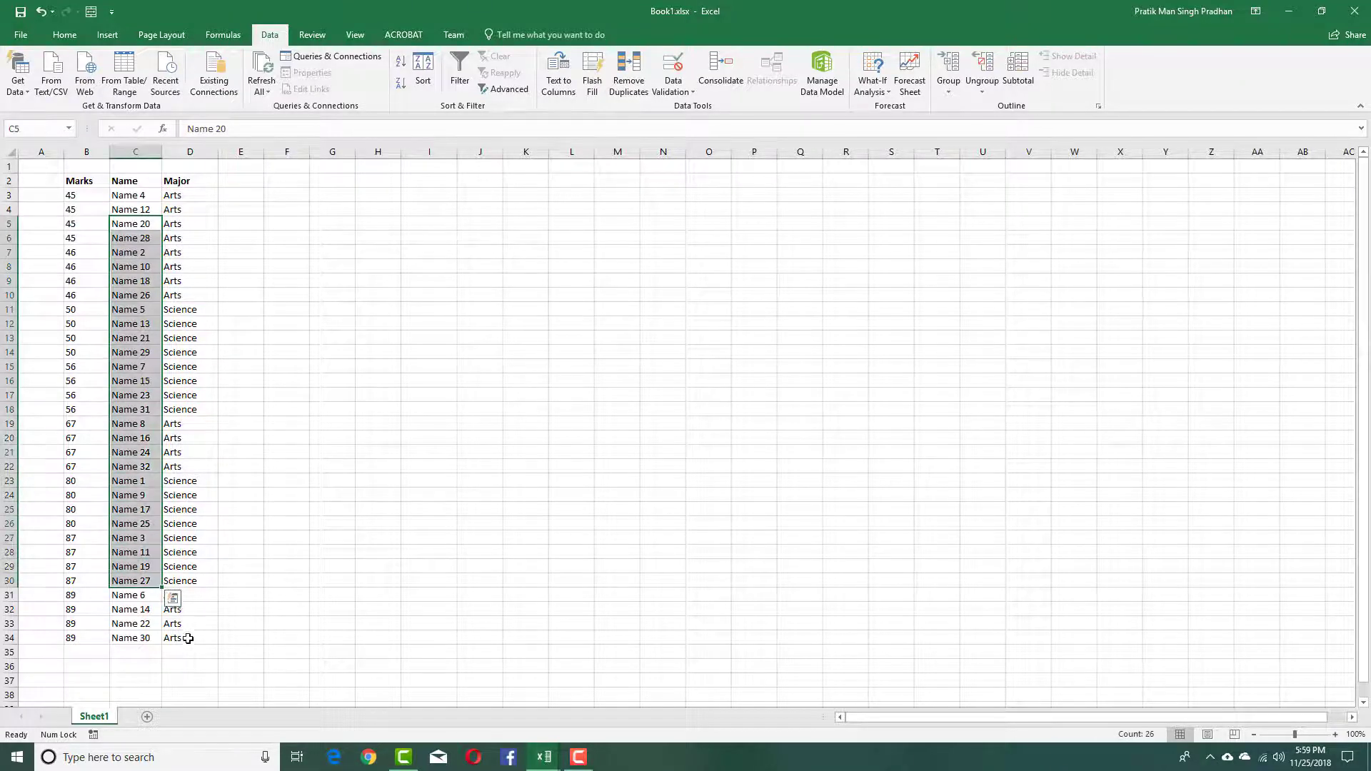
pyautogui.click(200, 339)
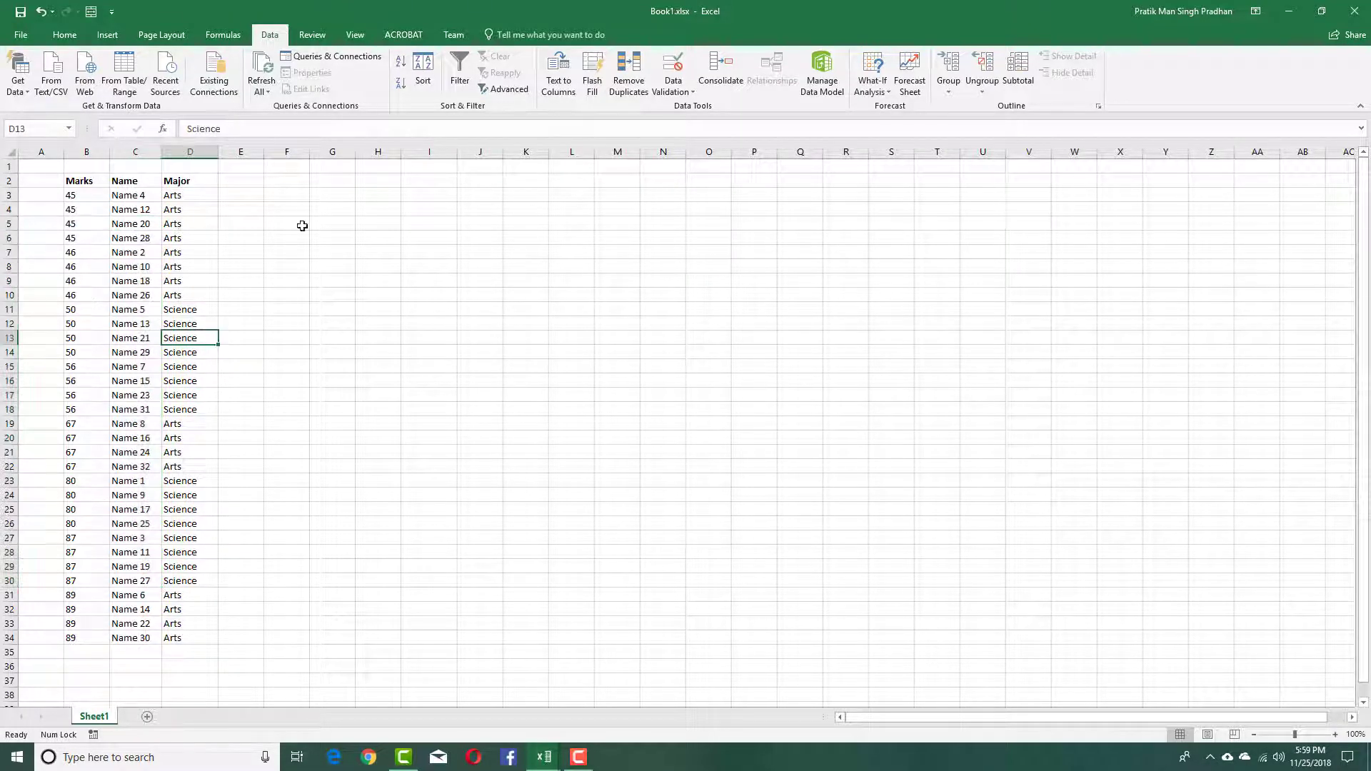
pyautogui.click(183, 639)
pyautogui.hotkey('ctrl', 'a')
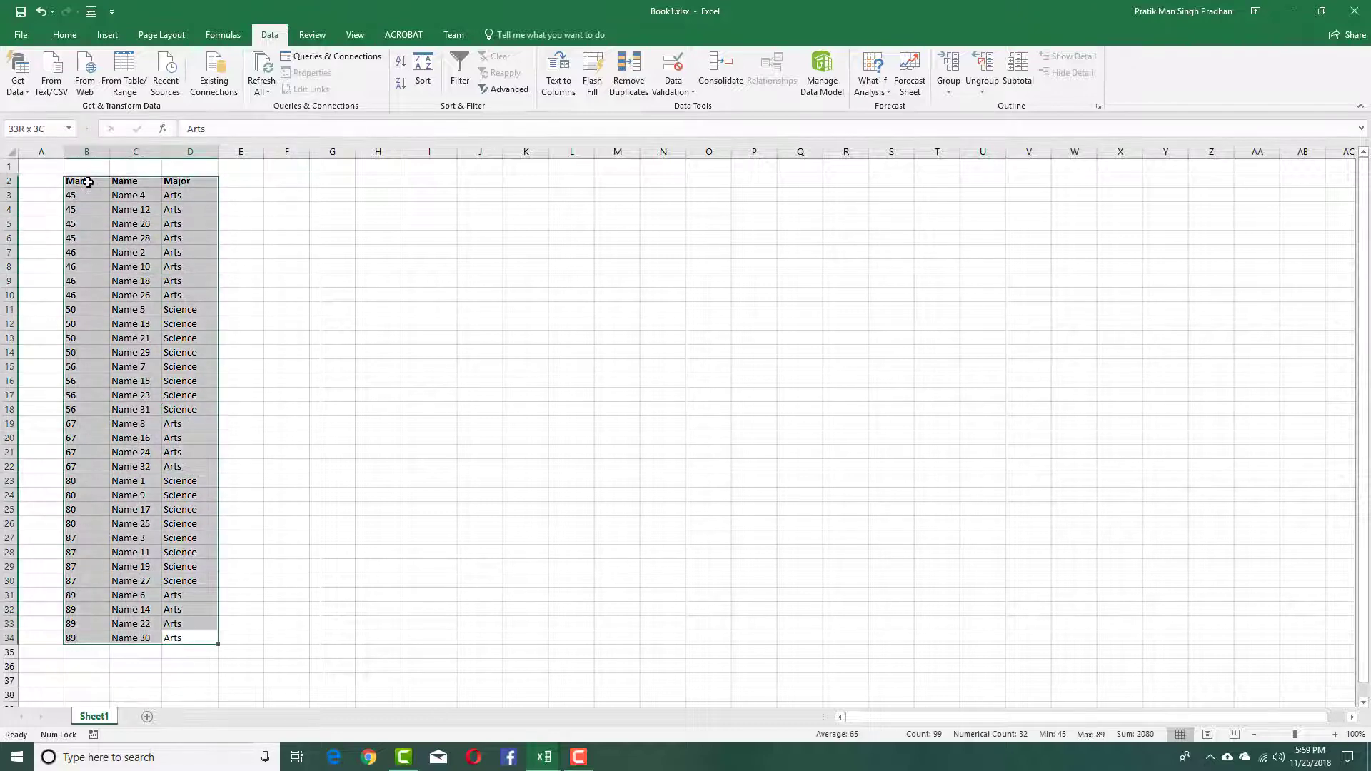
# Sort the table by Name A to Z, then Marks smallest to largest
pyautogui.click(423, 71)
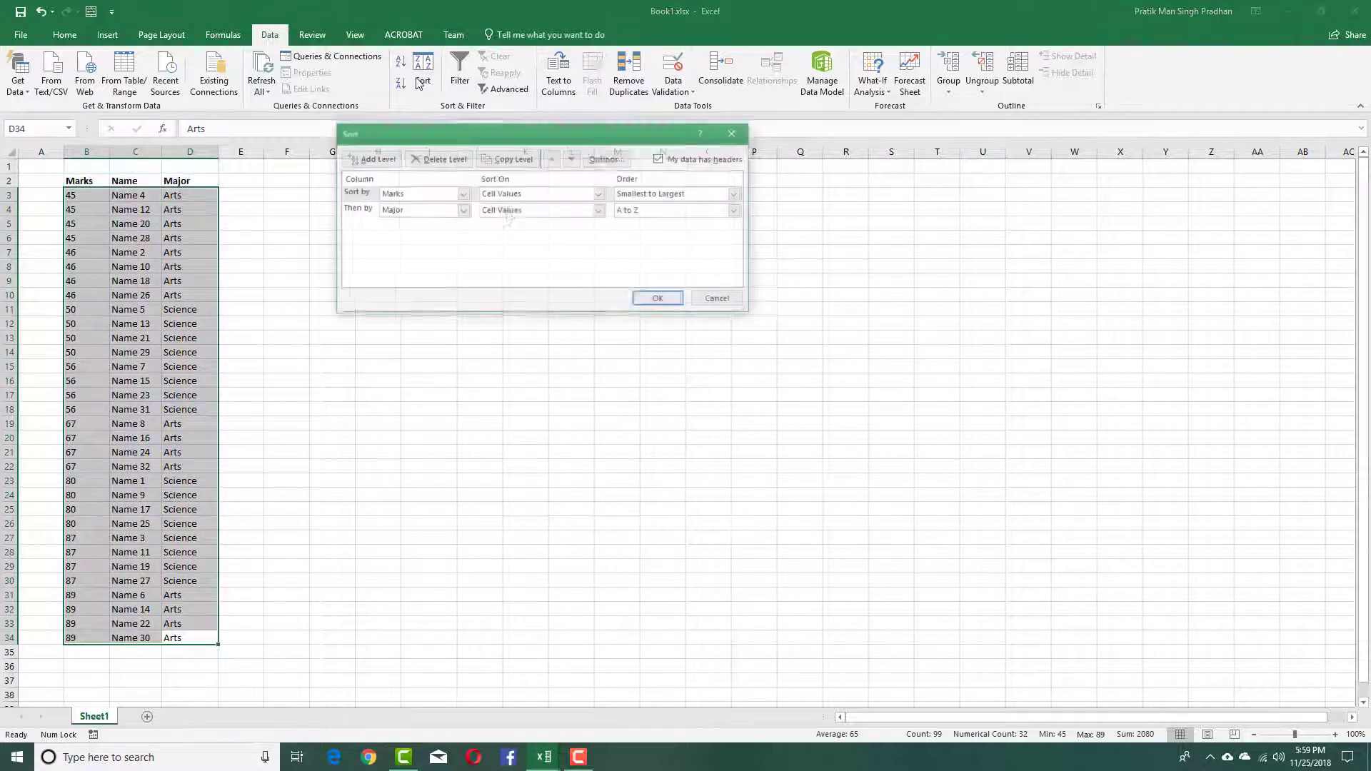
pyautogui.click(463, 193)
pyautogui.click(443, 217)
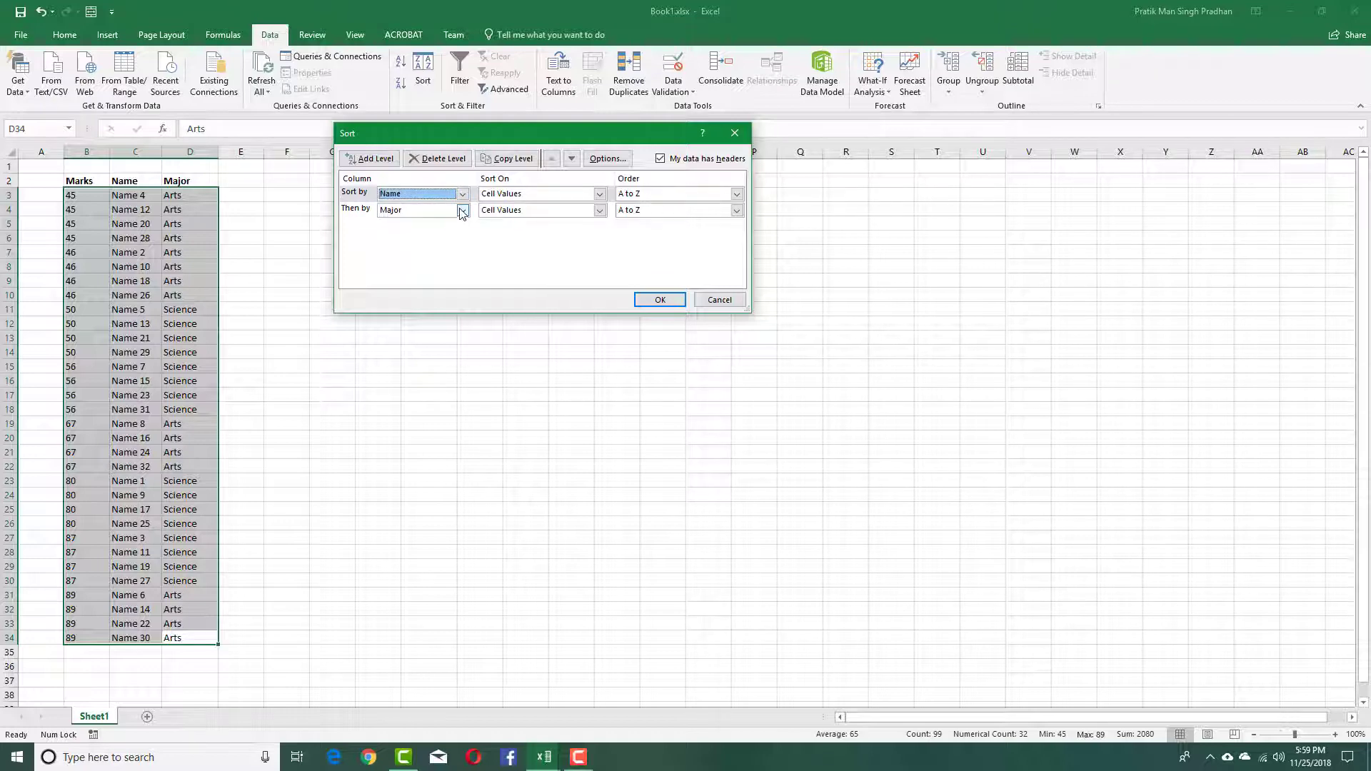
pyautogui.click(462, 211)
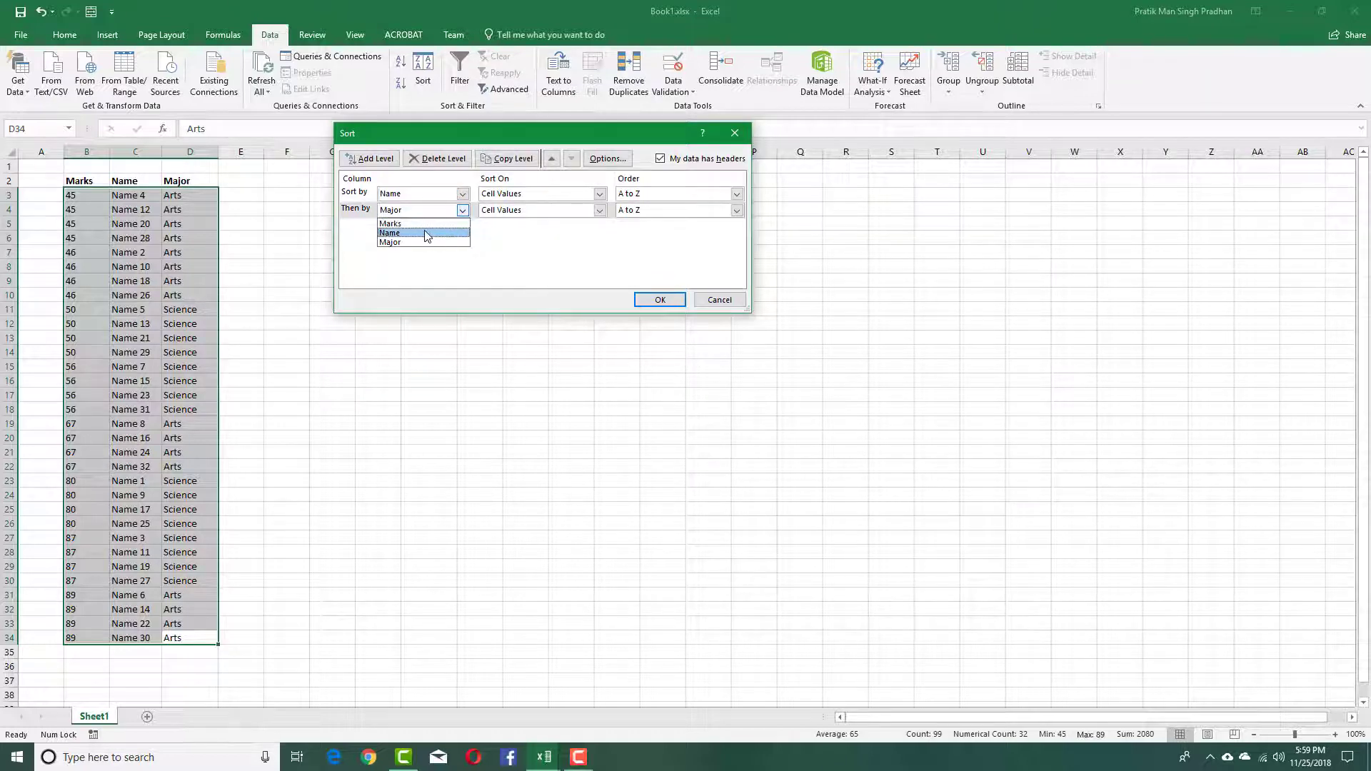
pyautogui.click(392, 223)
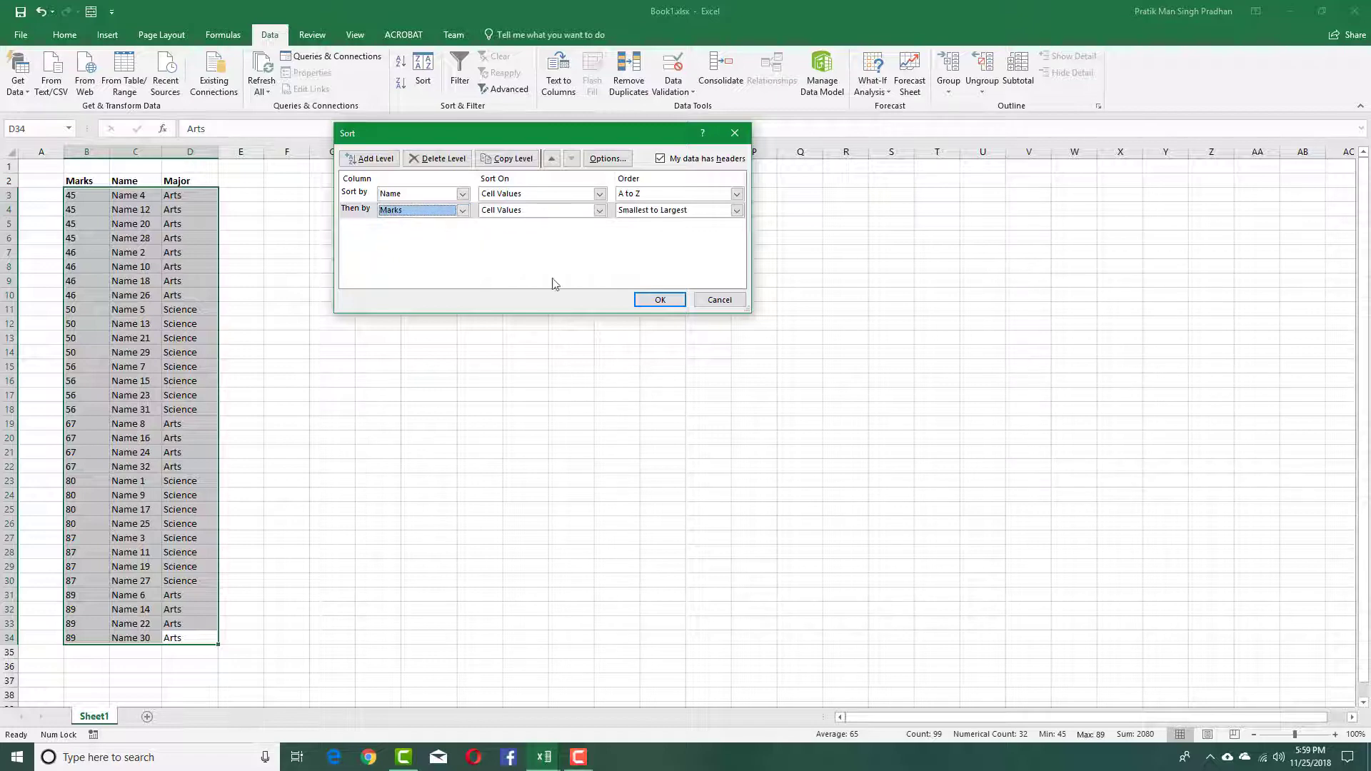
pyautogui.click(659, 300)
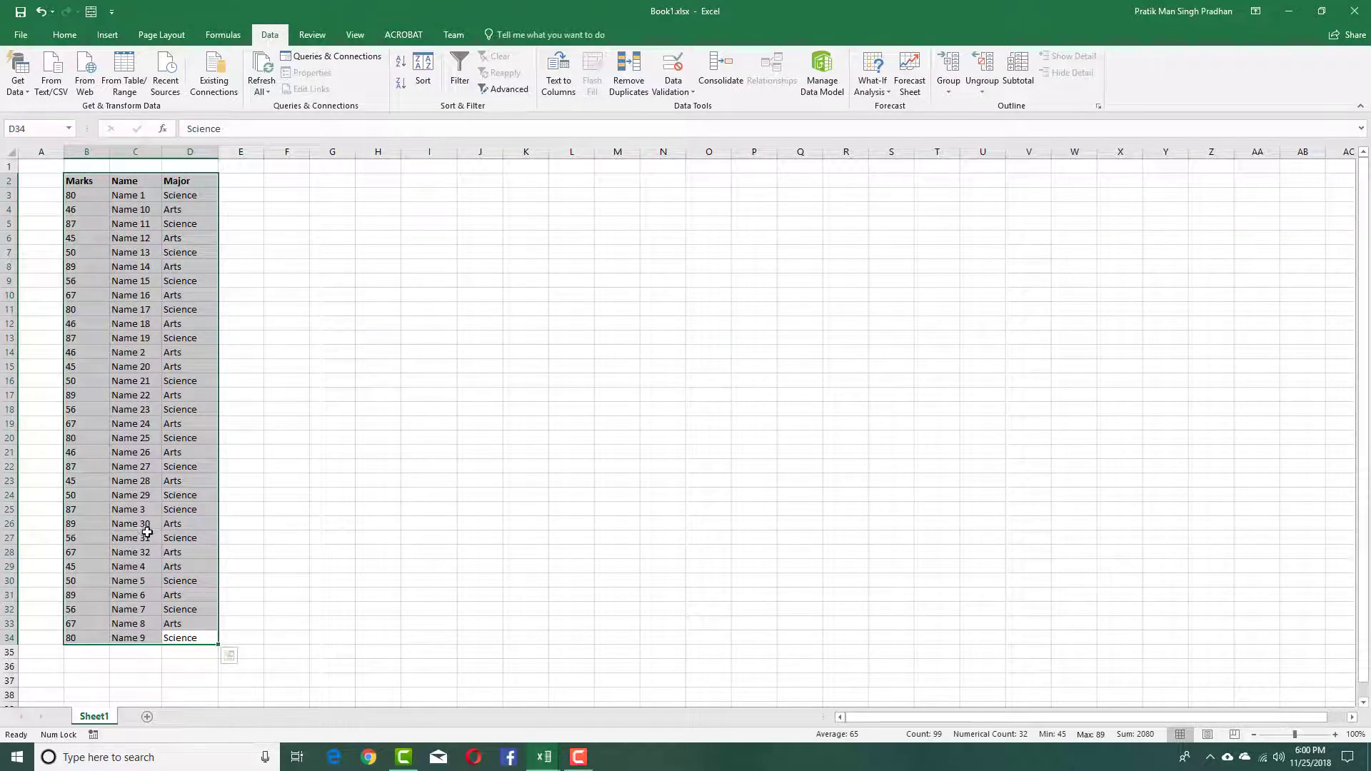
pyautogui.click(152, 222)
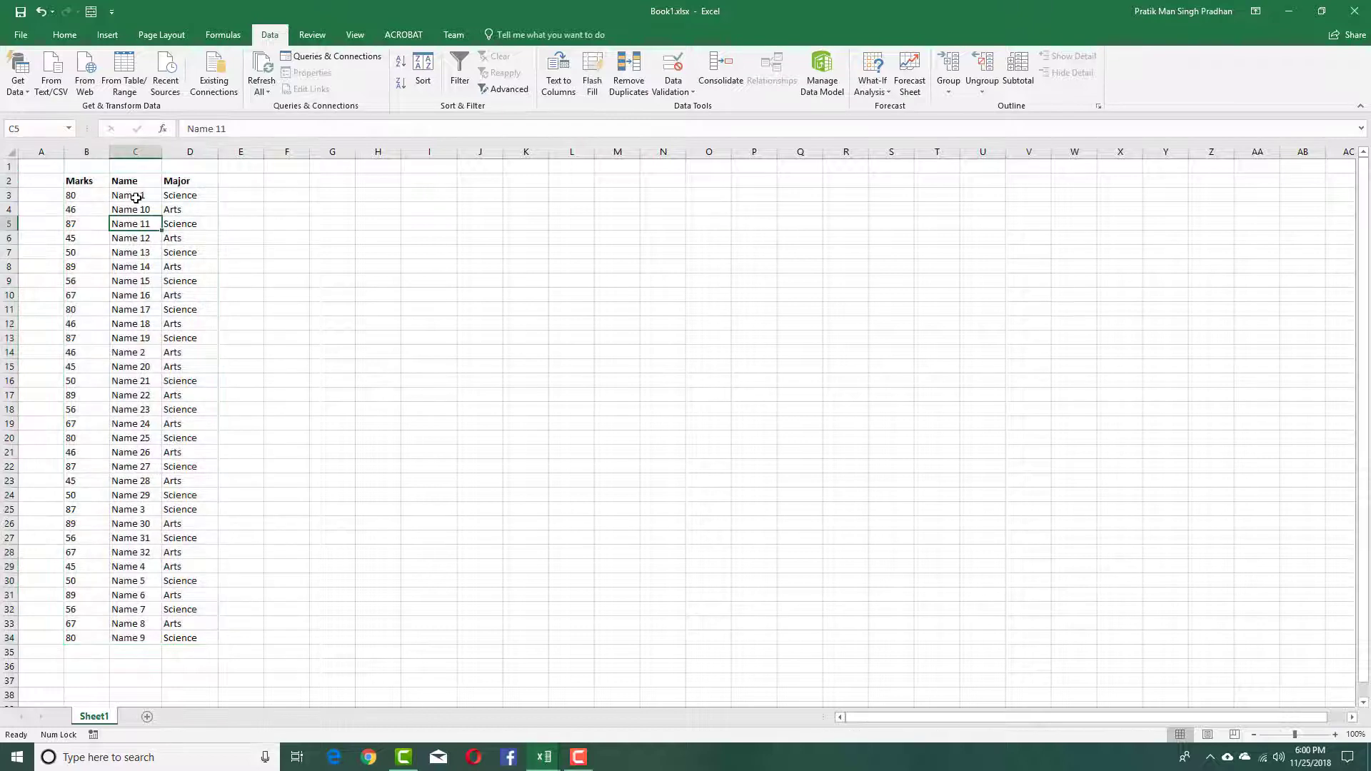
pyautogui.click(146, 195)
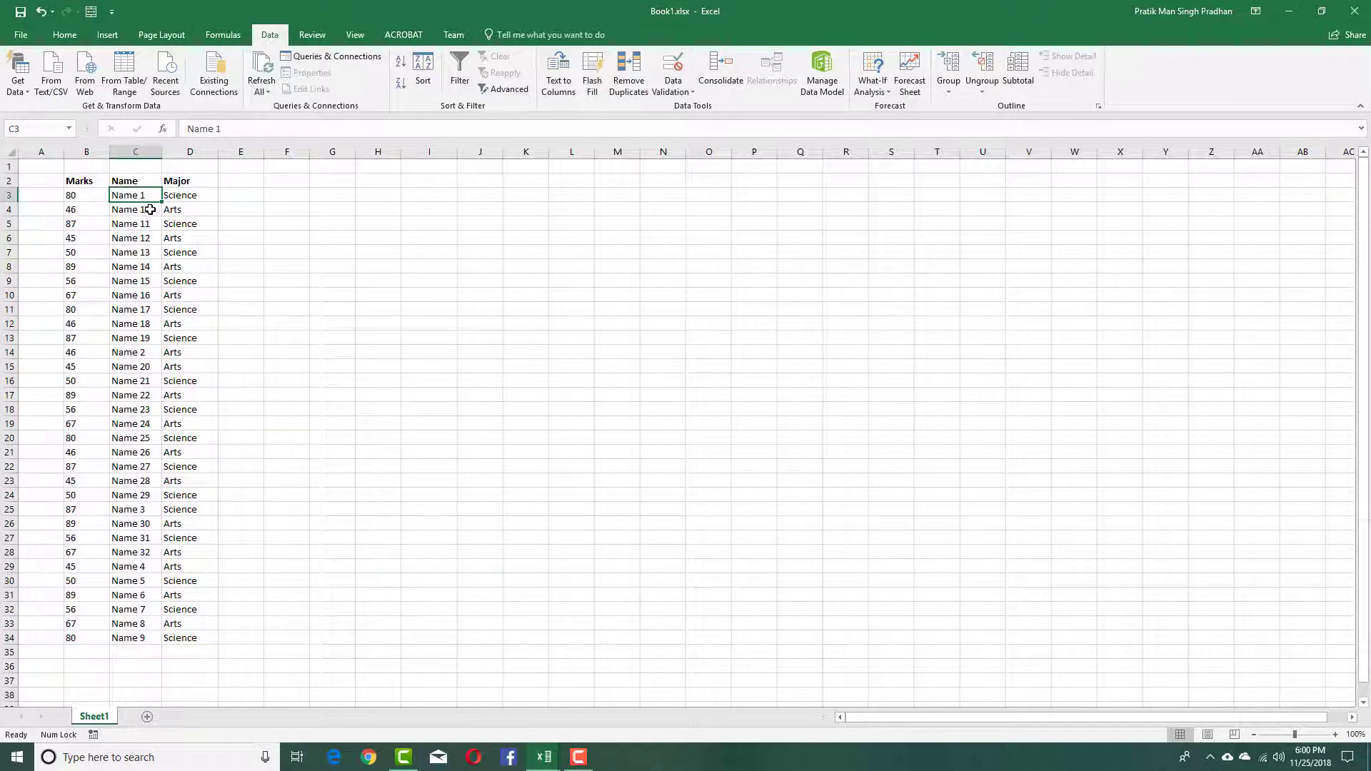
# Insert a leading 0 so Name 1, 2 and 3 read Name 01, 02 and 03
pyautogui.doubleClick(132, 195)
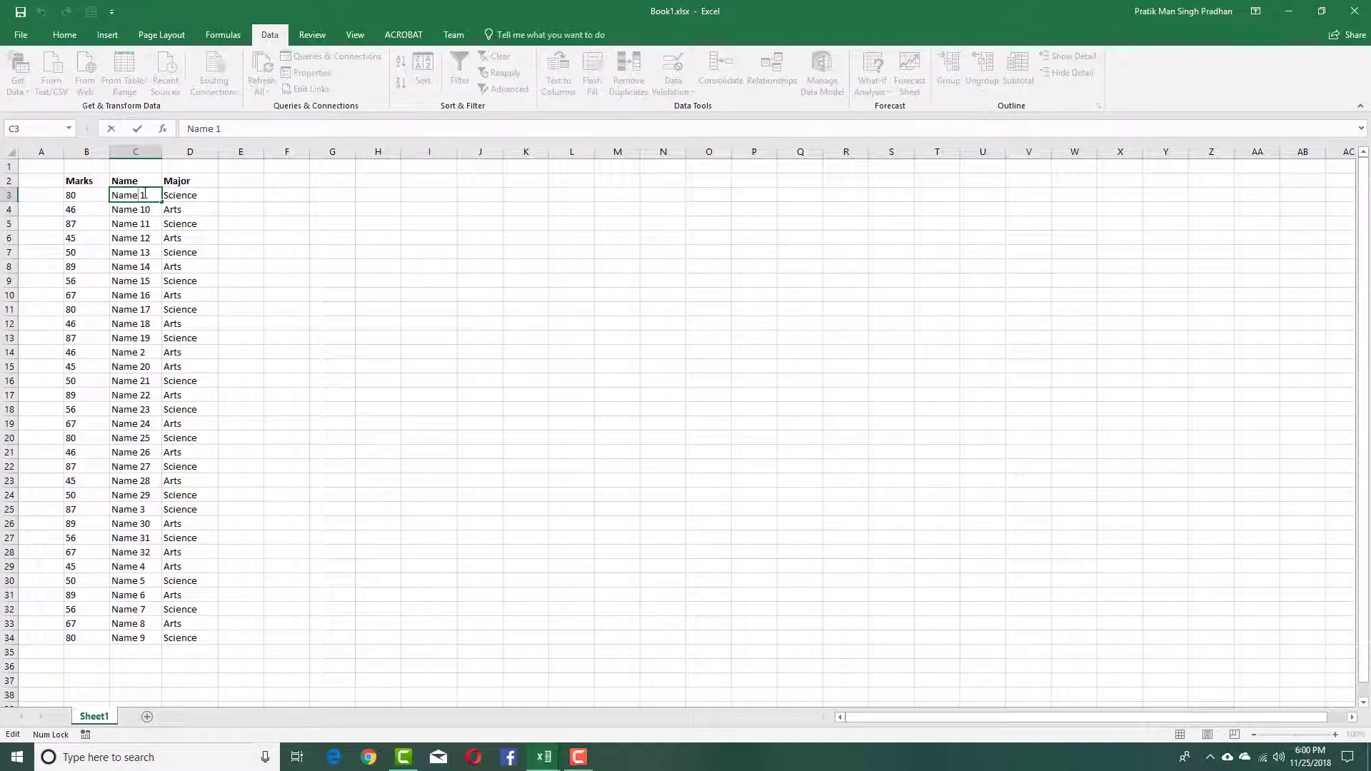
pyautogui.write('0')
pyautogui.doubleClick(143, 351)
pyautogui.write('0')
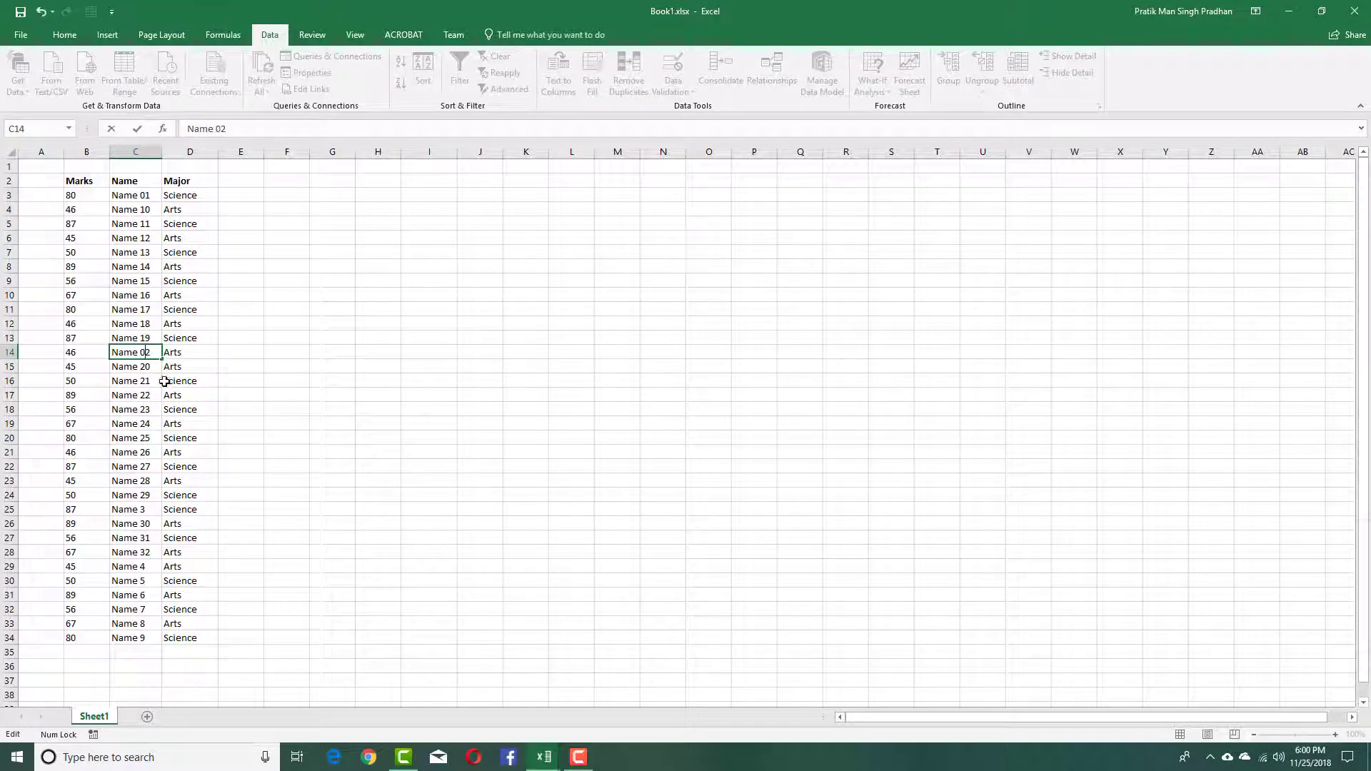
pyautogui.click(166, 438)
pyautogui.click(141, 510)
pyautogui.hotkey('ctrl', 'Down')
pyautogui.doubleClick(141, 510)
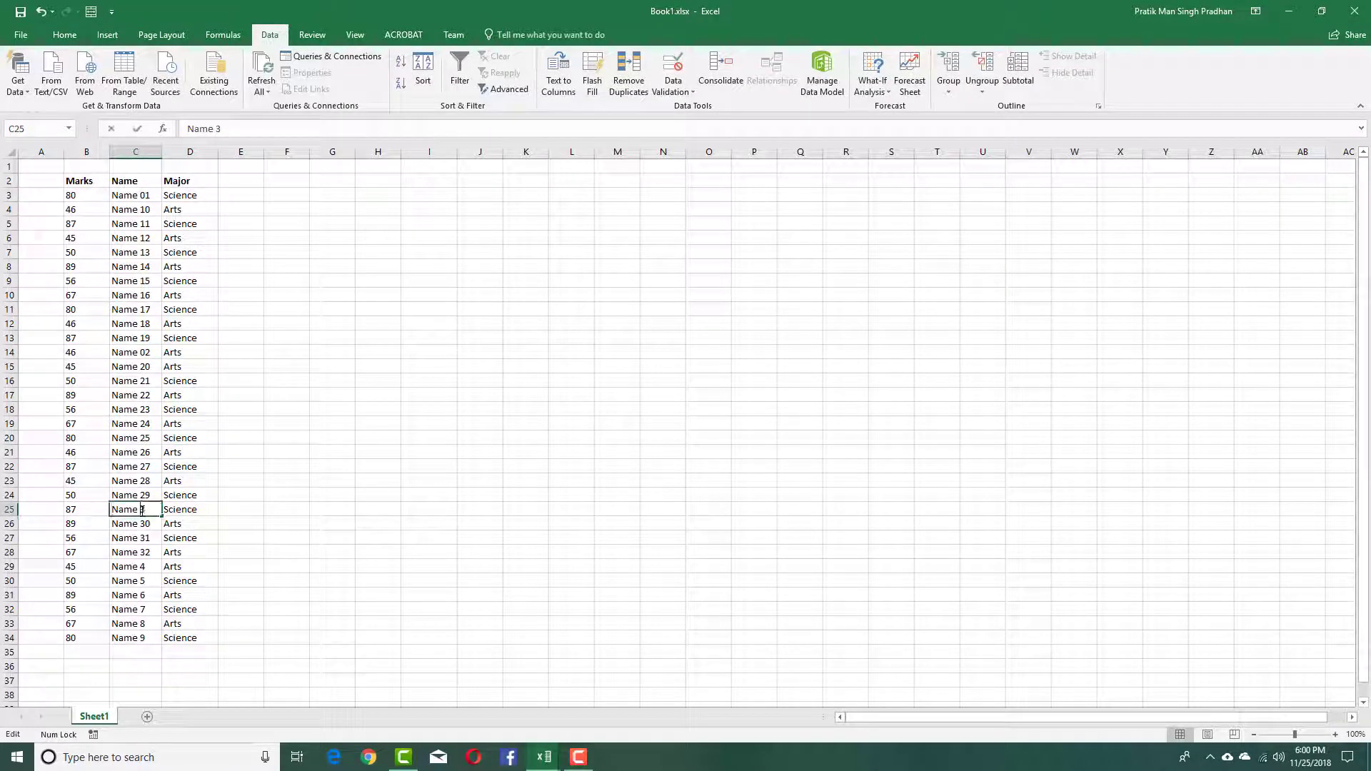
pyautogui.write('0')
pyautogui.click(119, 576)
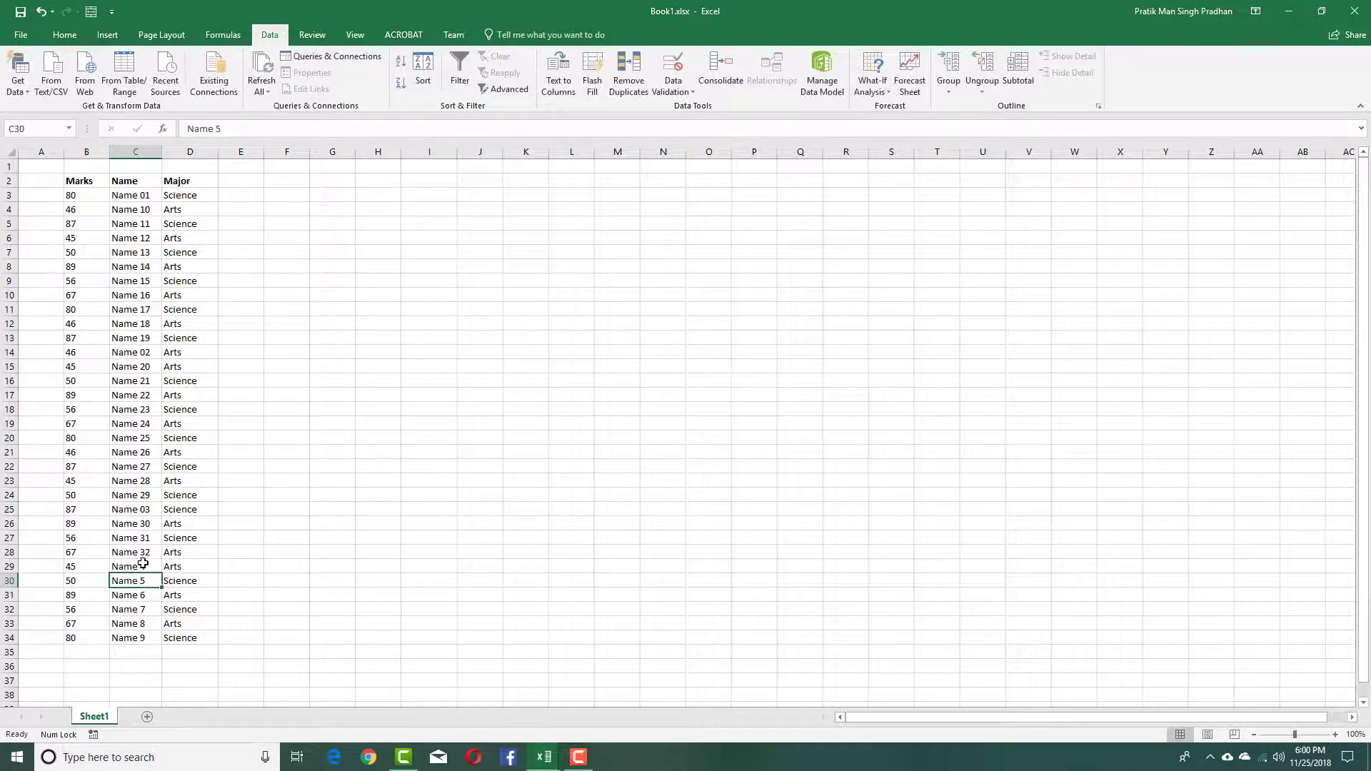
# Zero-pad Name 4 through Name 8 to Name 04–08 and begin editing Name 9
pyautogui.doubleClick(145, 567)
pyautogui.write('0')
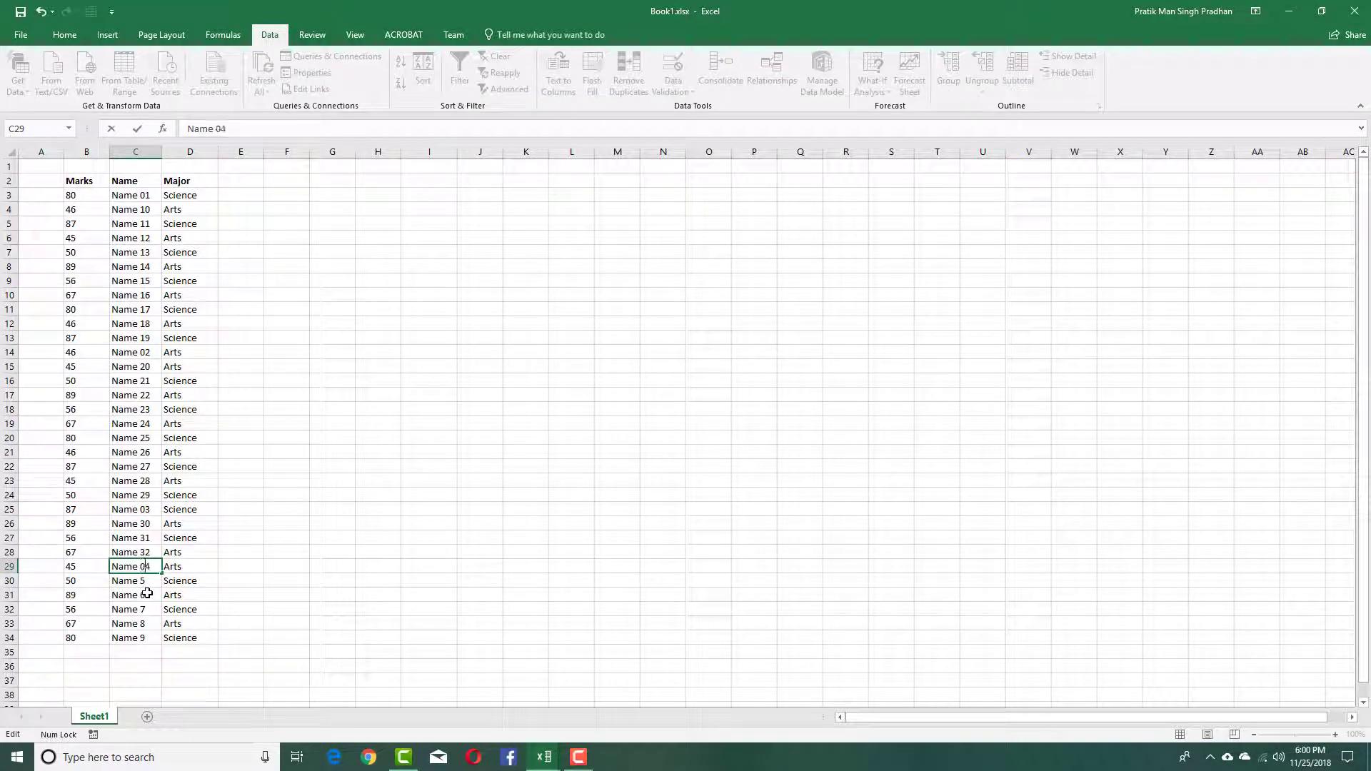
pyautogui.doubleClick(145, 580)
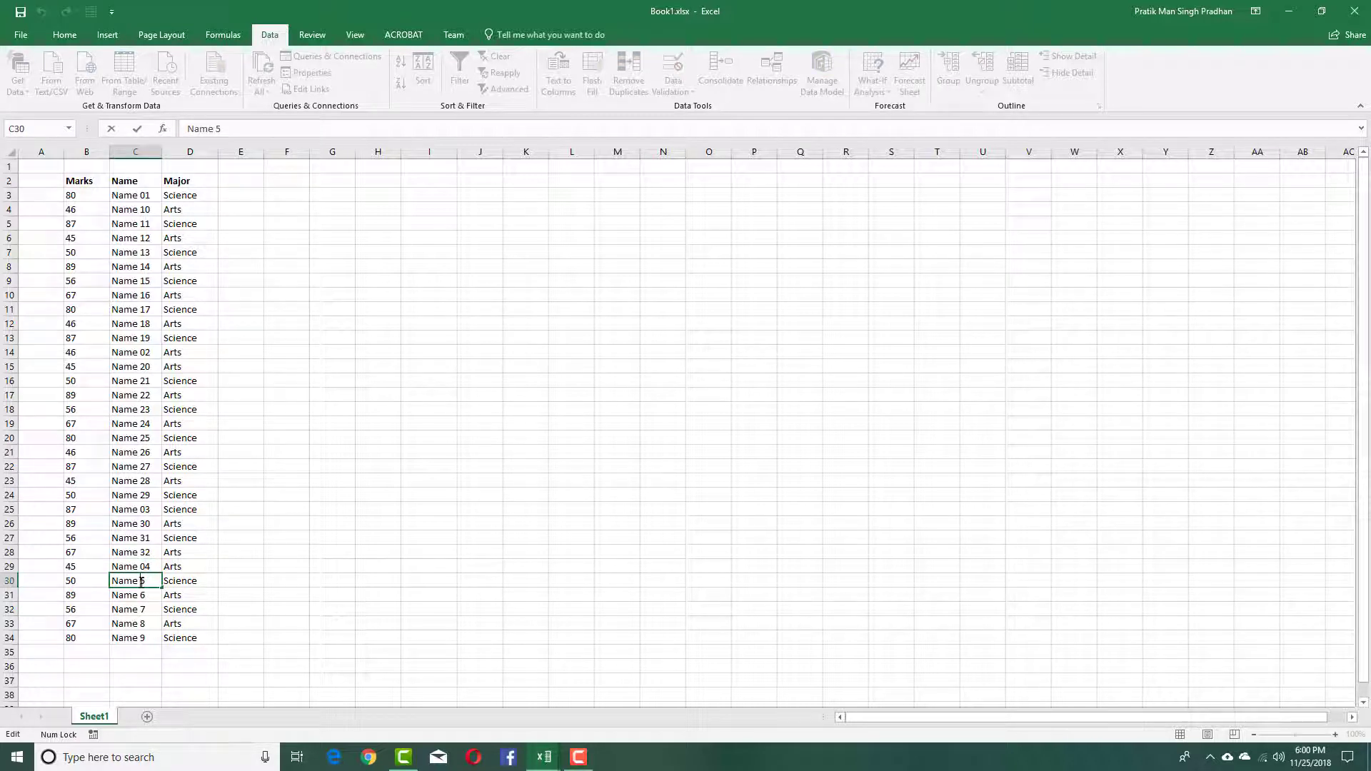
pyautogui.write('0')
pyautogui.doubleClick(146, 596)
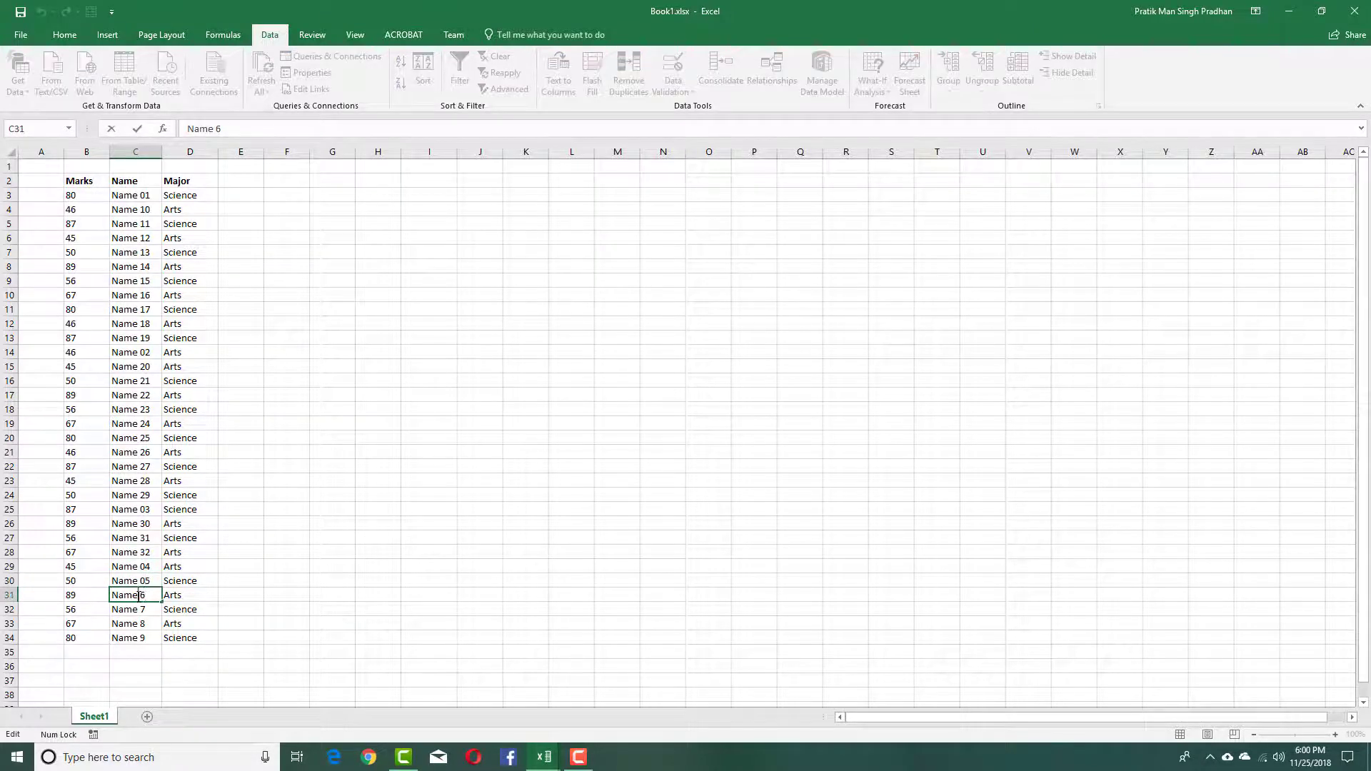
pyautogui.write('0')
pyautogui.write('0')
pyautogui.doubleClick(143, 609)
pyautogui.write('0')
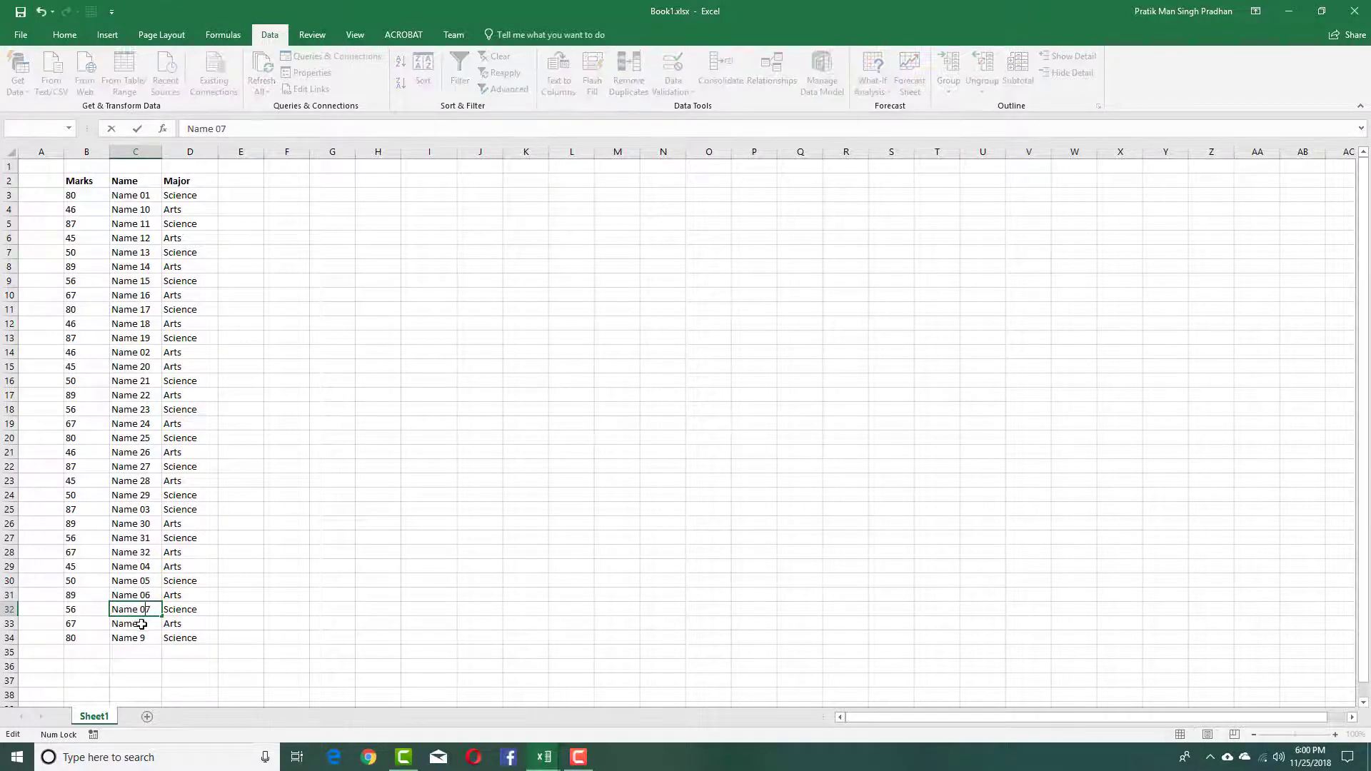
pyautogui.doubleClick(142, 624)
pyautogui.write('0')
pyautogui.doubleClick(145, 638)
pyautogui.write('0')
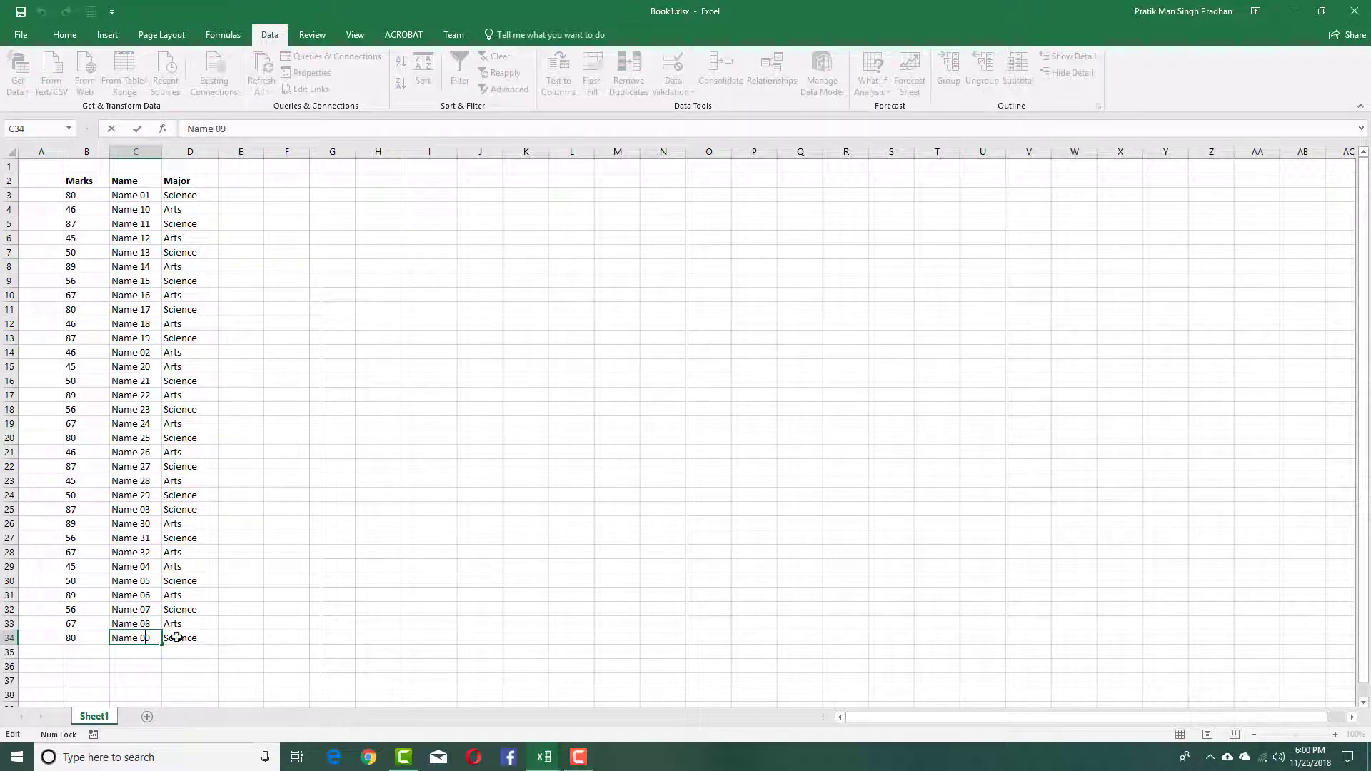
# Commit Name 09, re-sort by Name then Marks, and check names run Name 01 to 32
pyautogui.click(227, 616)
pyautogui.moveTo(209, 638); pyautogui.dragTo(82, 183)
pyautogui.click(423, 71)
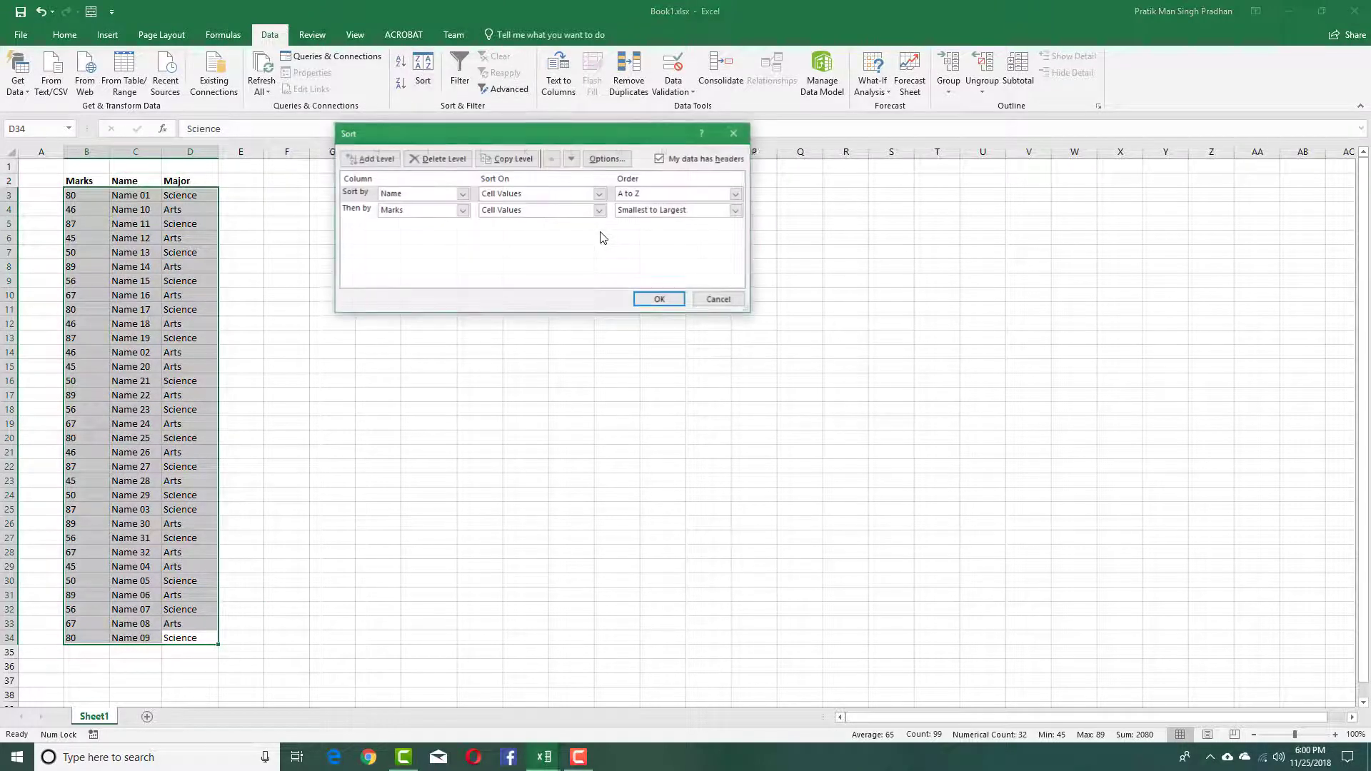
pyautogui.click(660, 300)
pyautogui.click(480, 295)
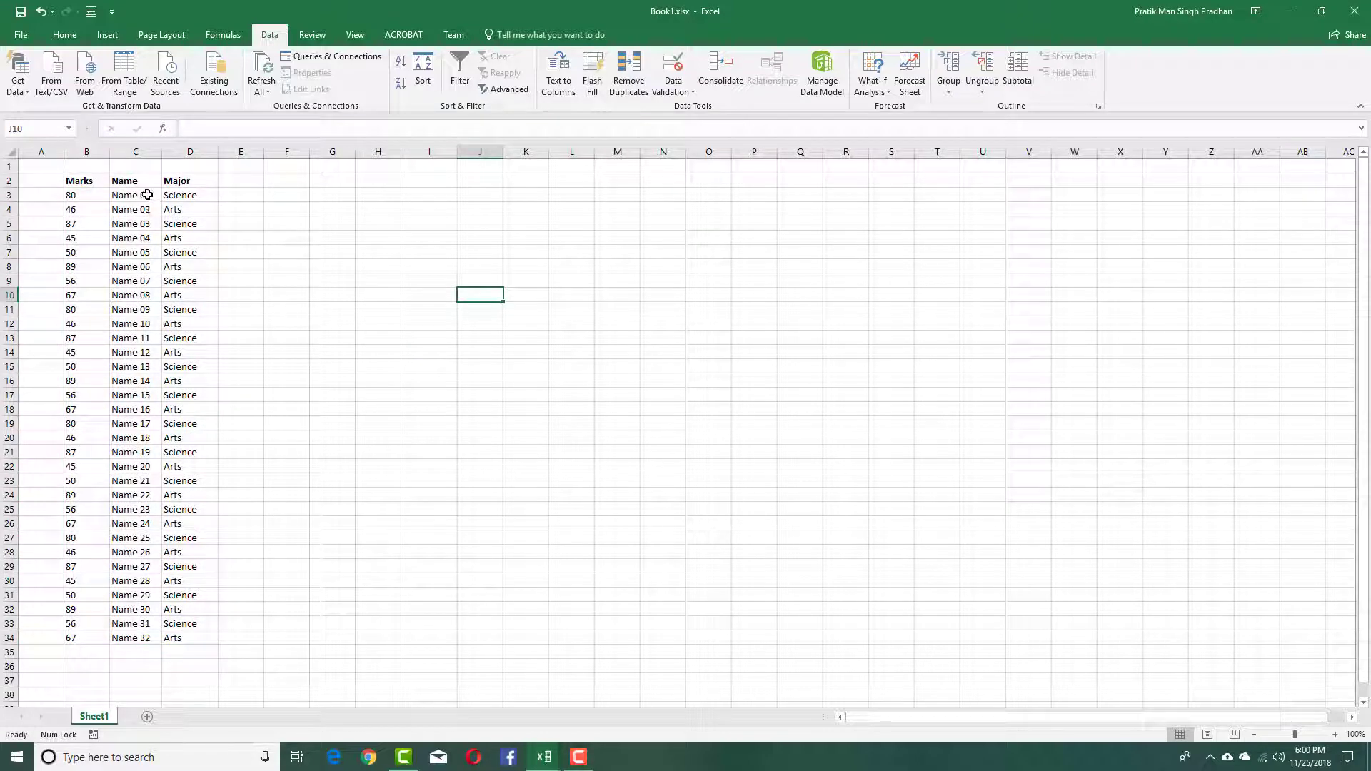
pyautogui.moveTo(139, 195); pyautogui.dragTo(143, 624)
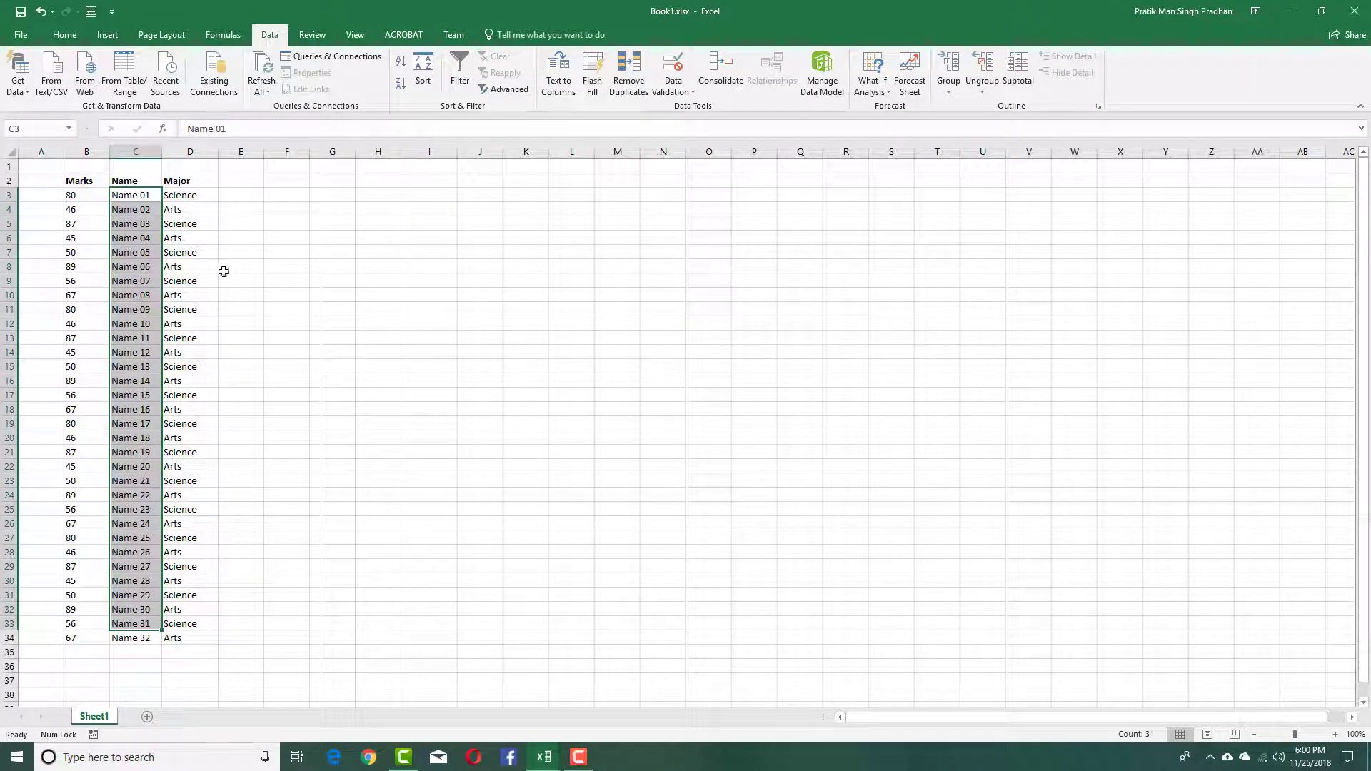
pyautogui.click(268, 336)
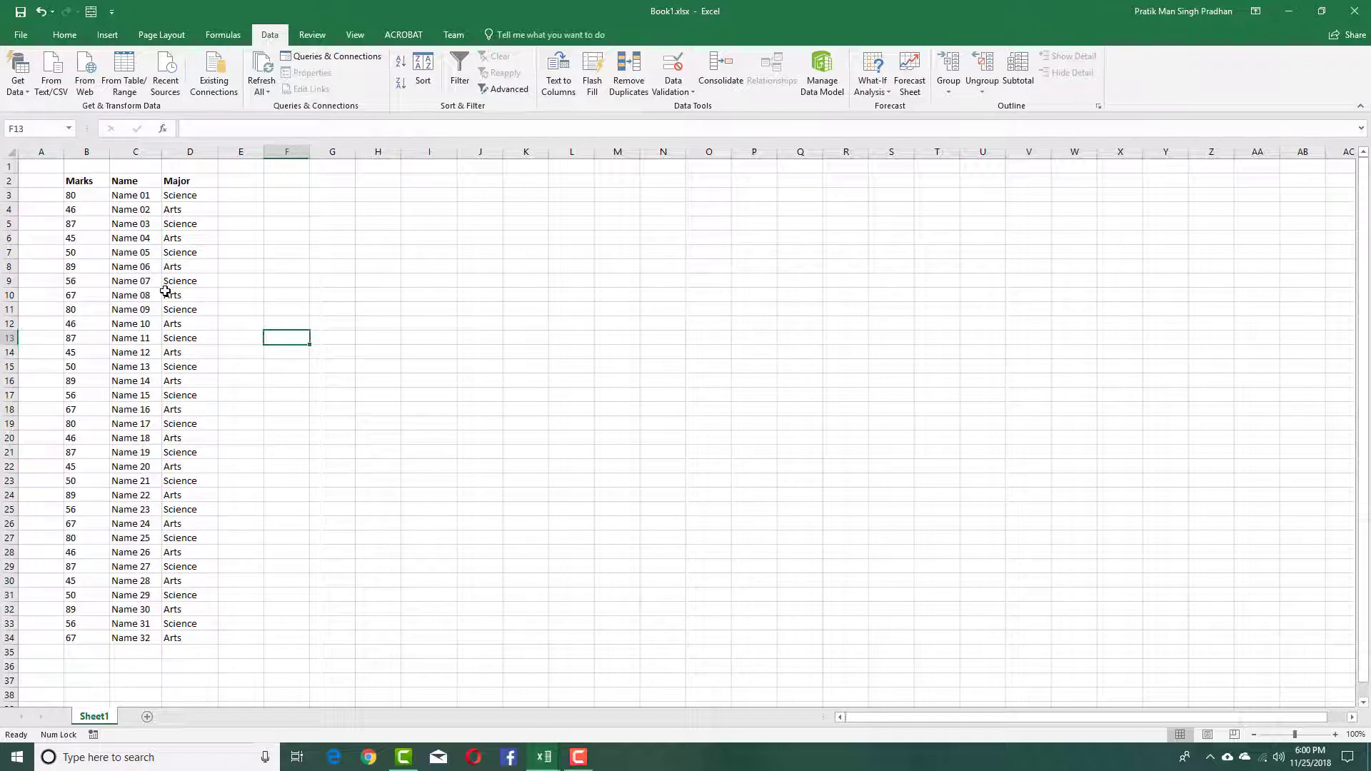